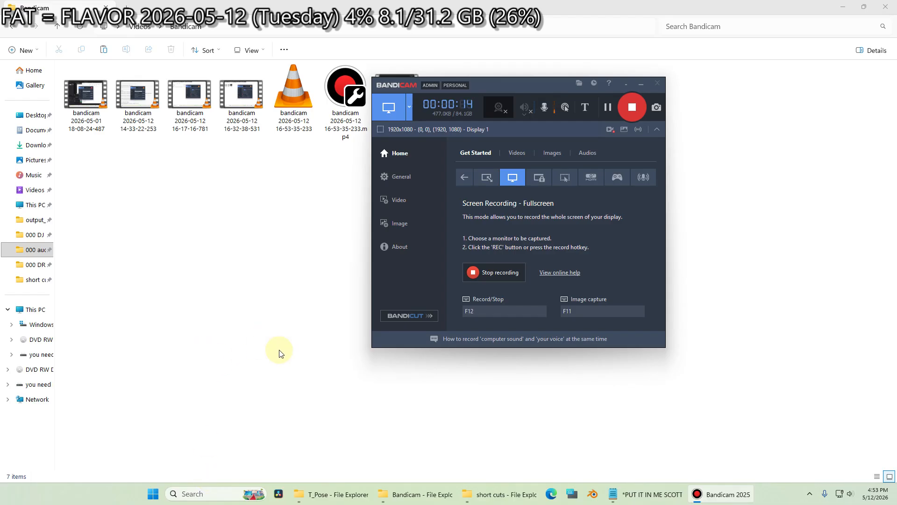
# Minimise the screen recorder window and launch DAZ Studio 4.24 from the short cuts folder.
pyautogui.click(638, 85)
pyautogui.click(495, 363)
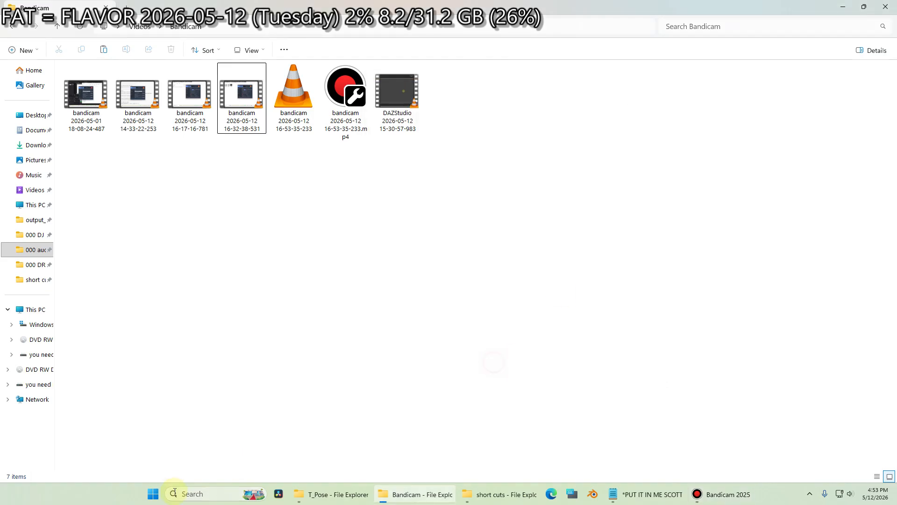
pyautogui.click(488, 494)
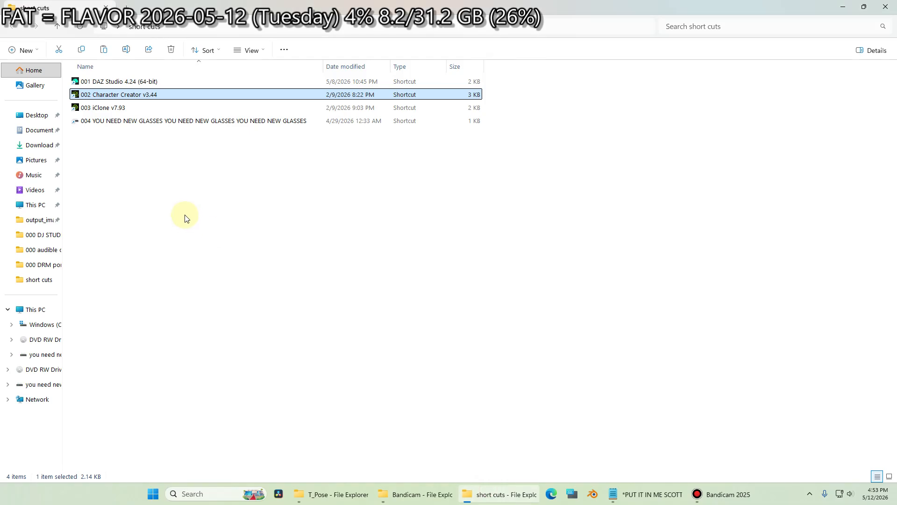
pyautogui.click(114, 82)
pyautogui.click(116, 94)
pyautogui.doubleClick(118, 80)
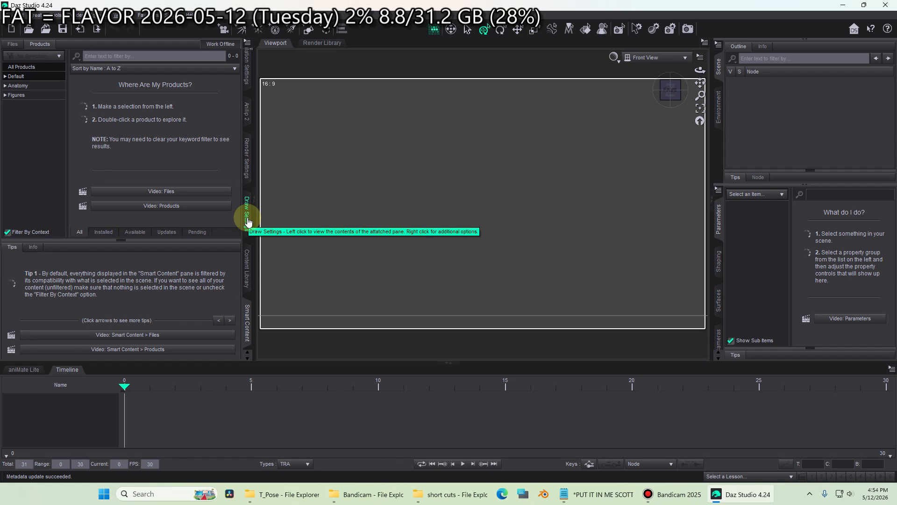
# Filter all products in Smart Content by "sas" and open the Sasquatch product to show all its files.
pyautogui.scroll(6, 248, 222)
pyautogui.scroll(-1, 244, 270)
pyautogui.scroll(-4, 244, 269)
pyautogui.click(245, 267)
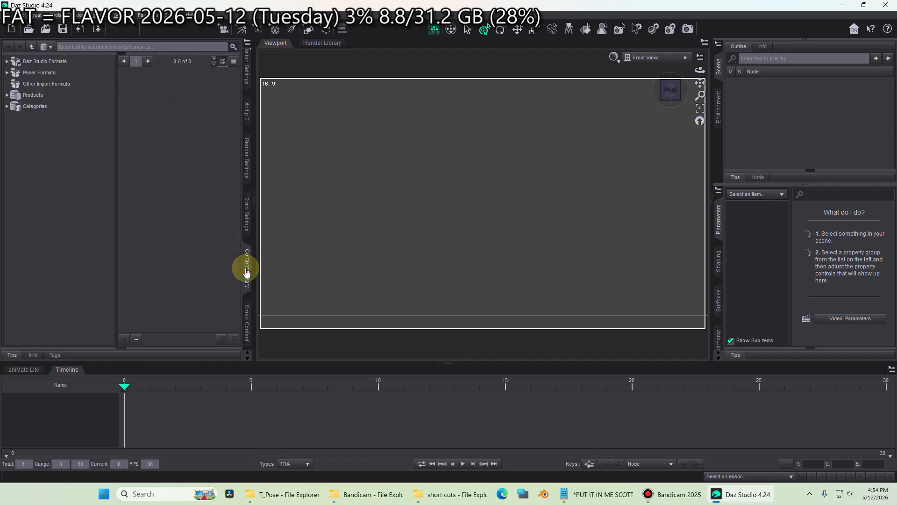
pyautogui.click(248, 308)
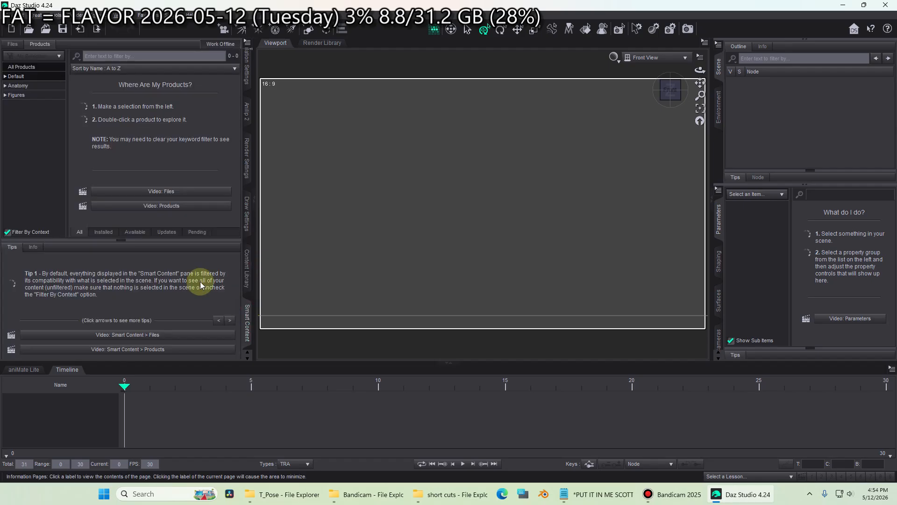
pyautogui.click(35, 71)
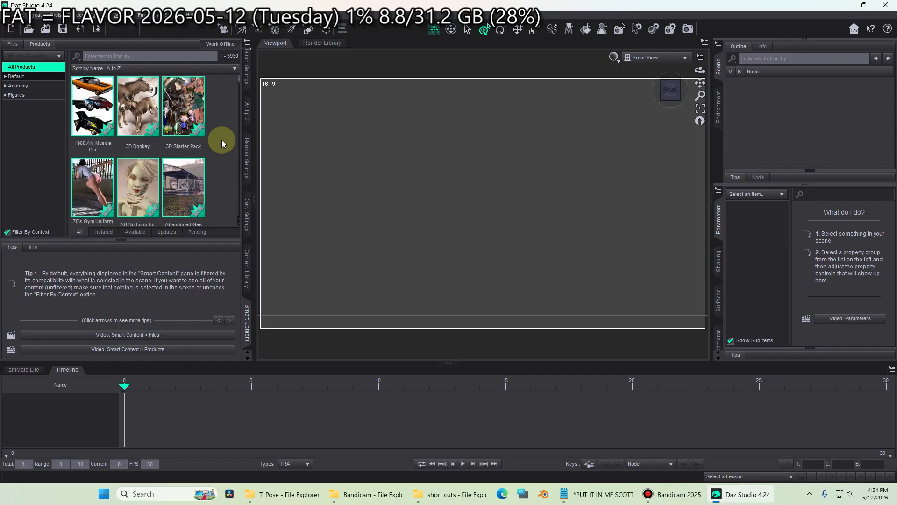
pyautogui.click(114, 52)
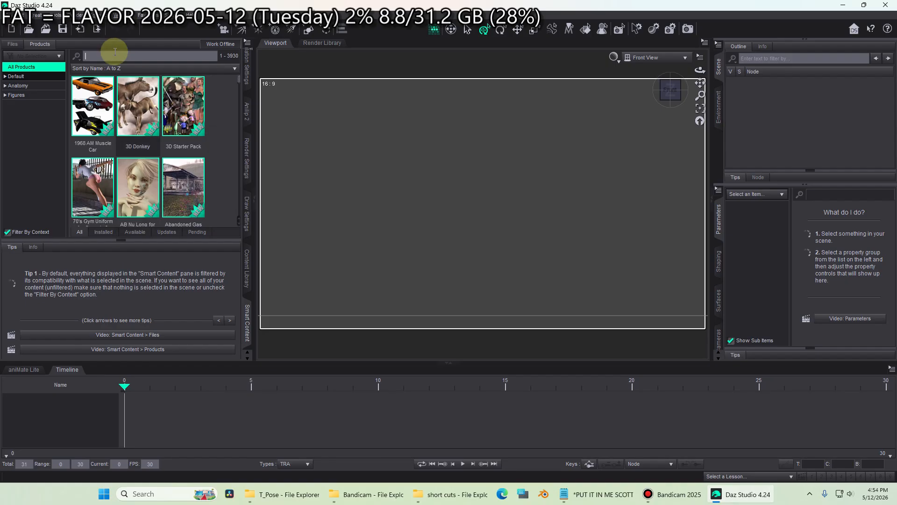
pyautogui.write('sas')
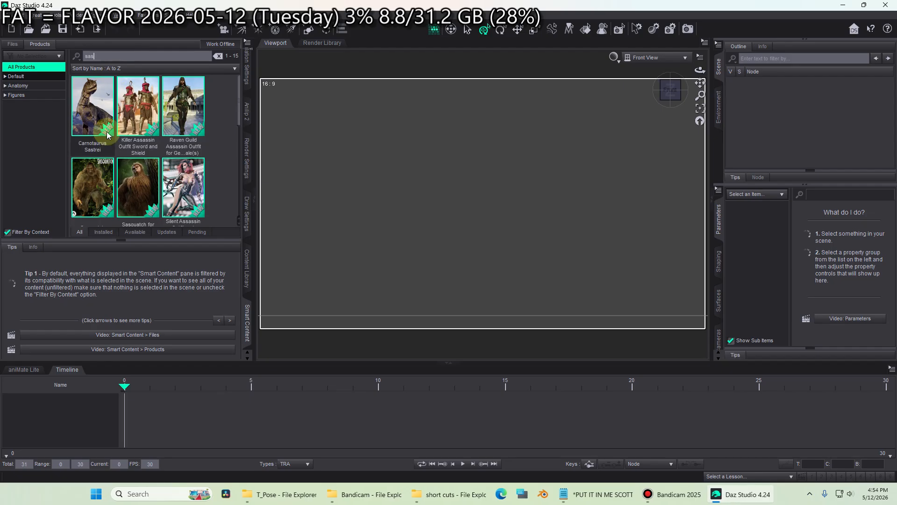
pyautogui.click(96, 186)
pyautogui.click(21, 129)
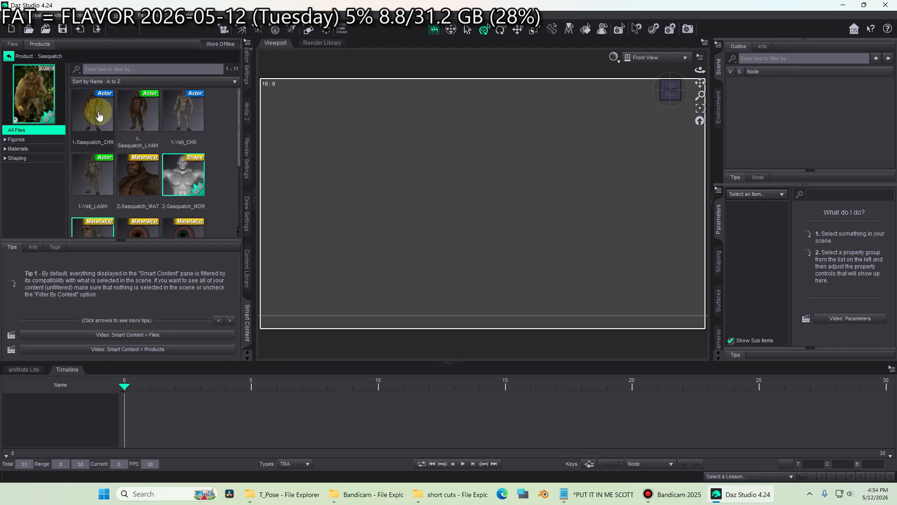
# Load the 1-Sasquatch_CHR actor into the empty scene, fully framed in the front view.
pyautogui.moveTo(99, 116)
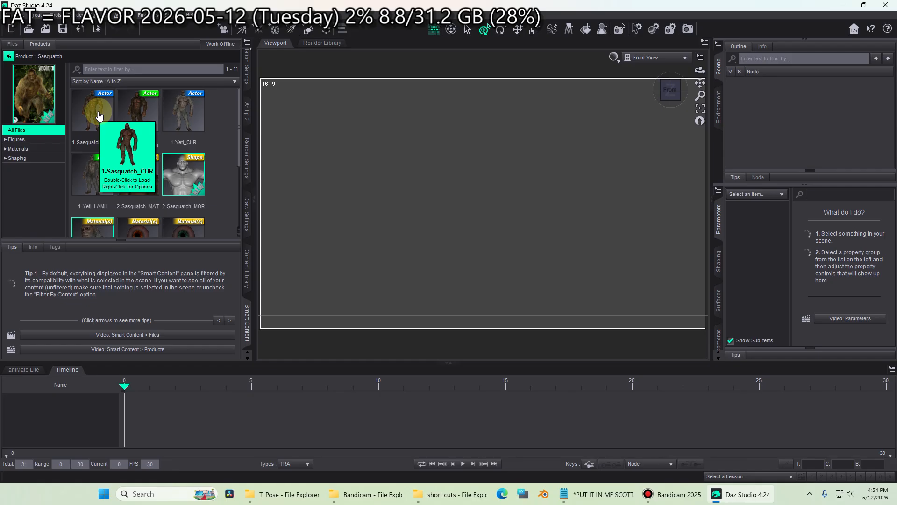
pyautogui.doubleClick(98, 117)
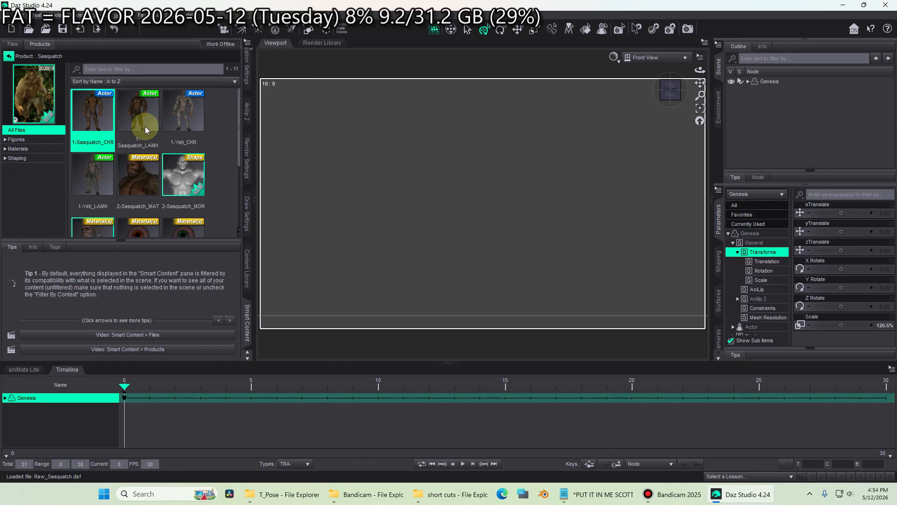
pyautogui.scroll(-5, 592, 182)
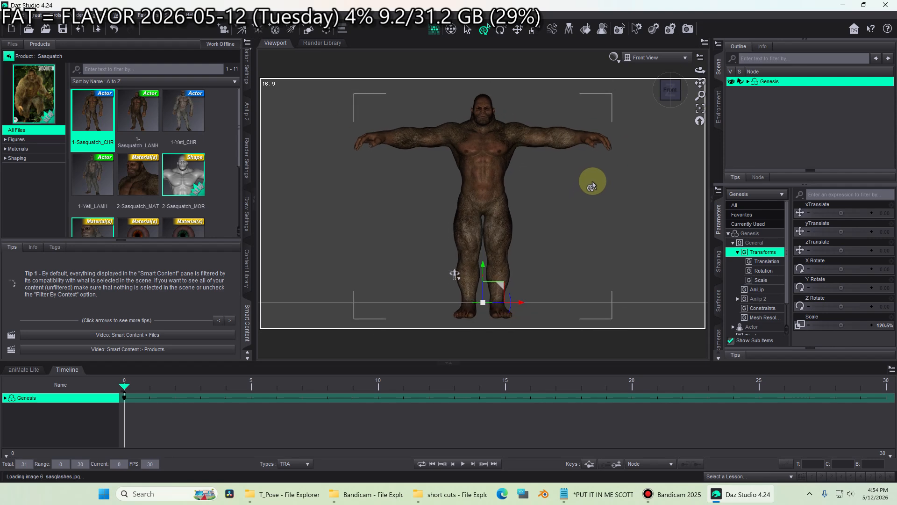
pyautogui.scroll(2, 591, 186)
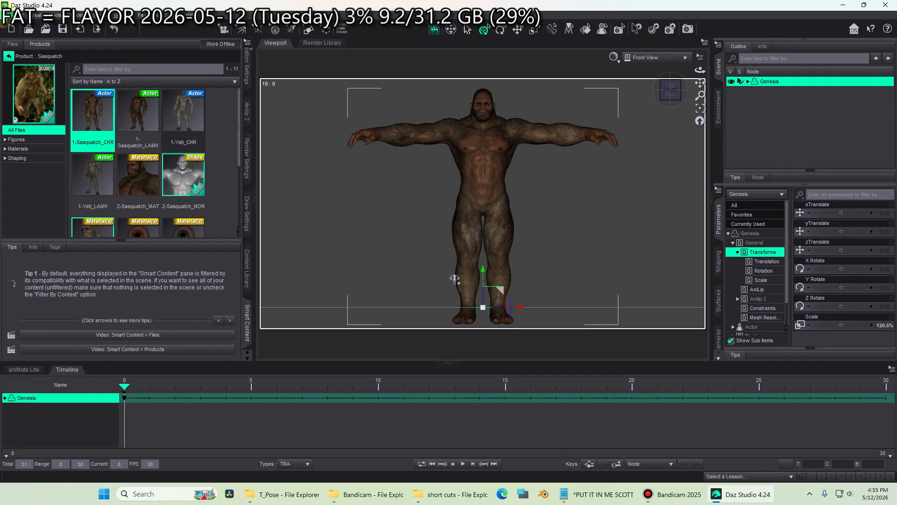
pyautogui.click(7, 14)
pyautogui.moveTo(35, 136)
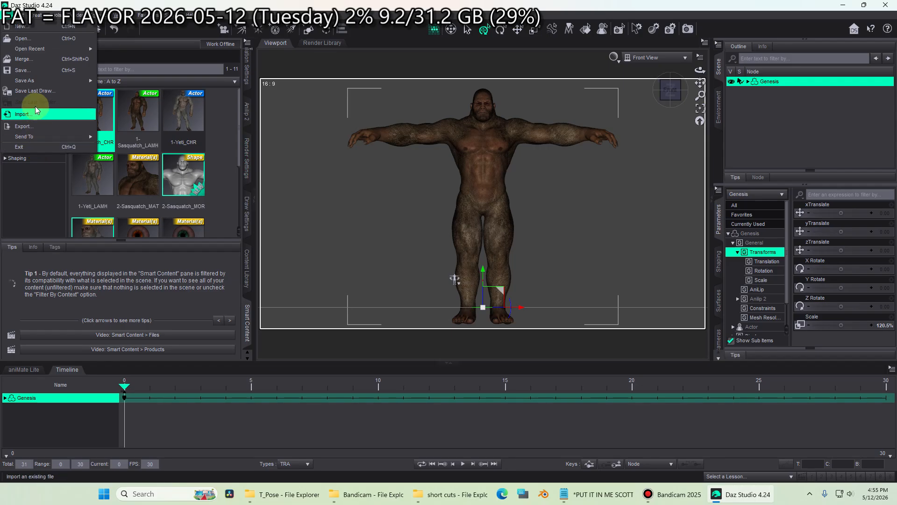
pyautogui.click(37, 127)
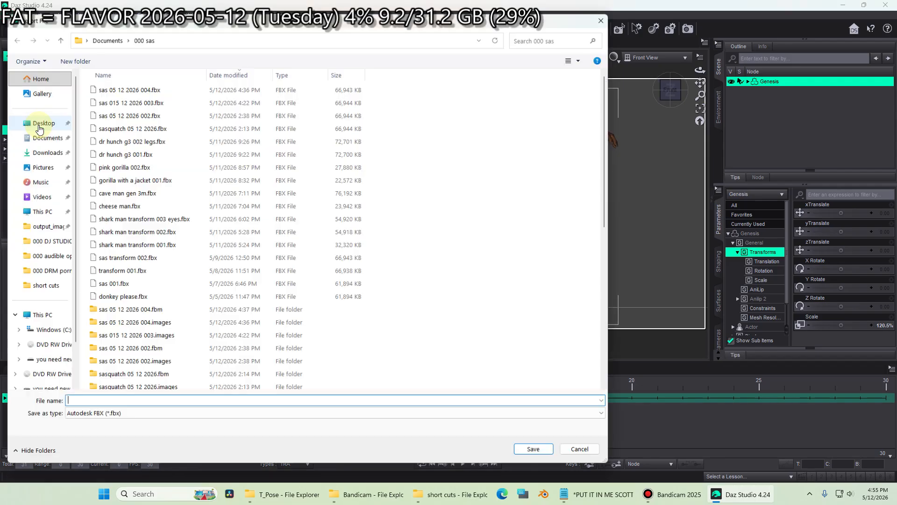
pyautogui.click(182, 404)
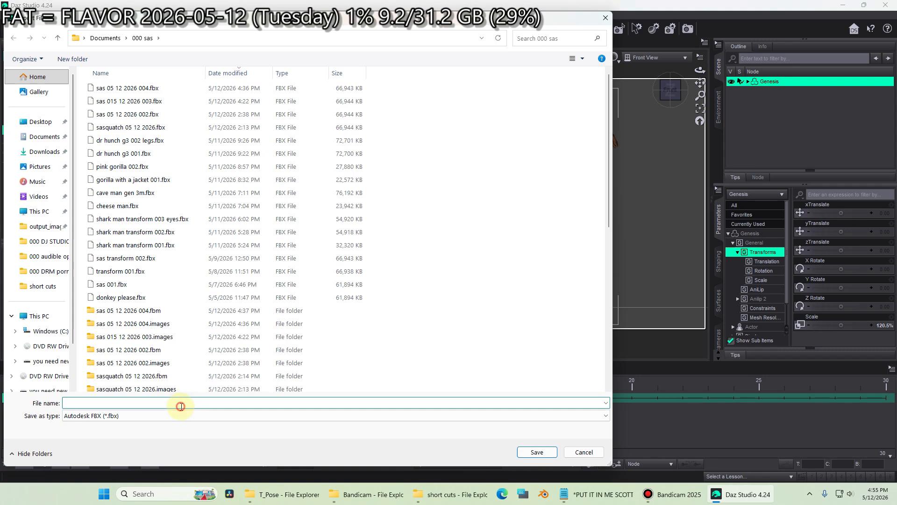
pyautogui.write('sas ')
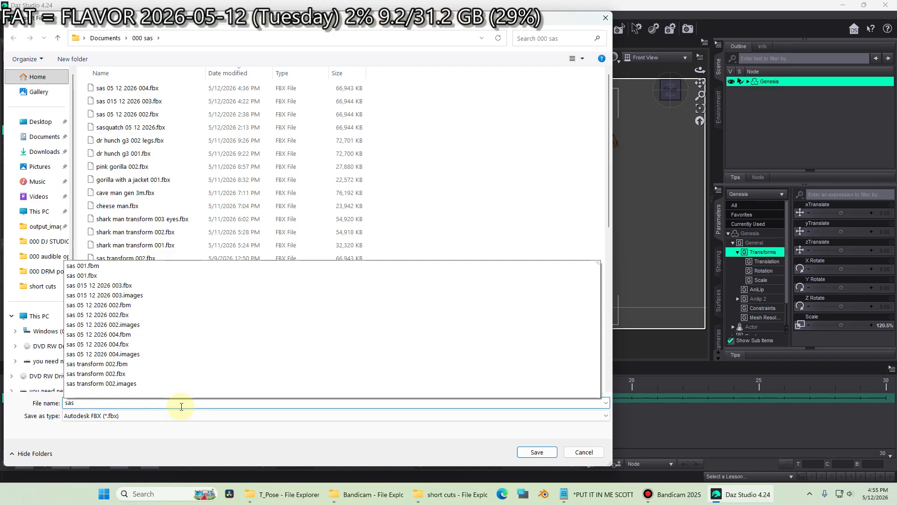
pyautogui.write('05 ')
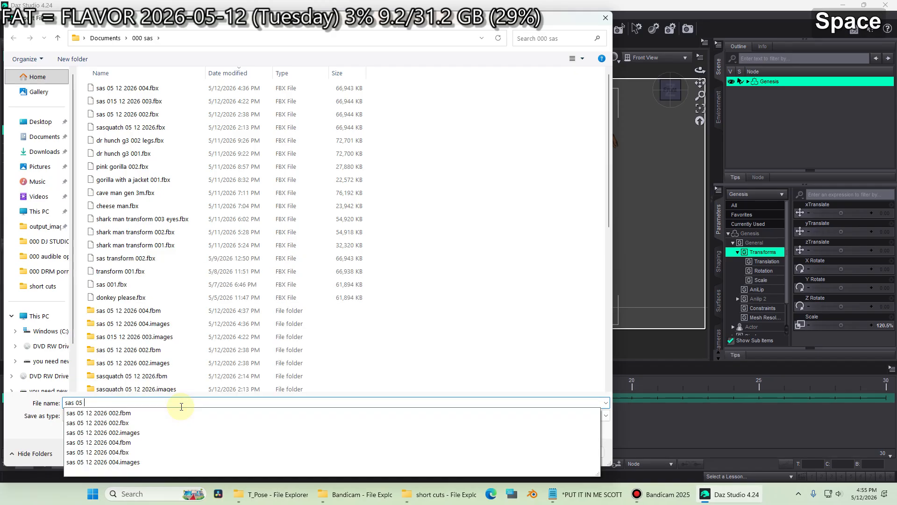
pyautogui.write('12 2')
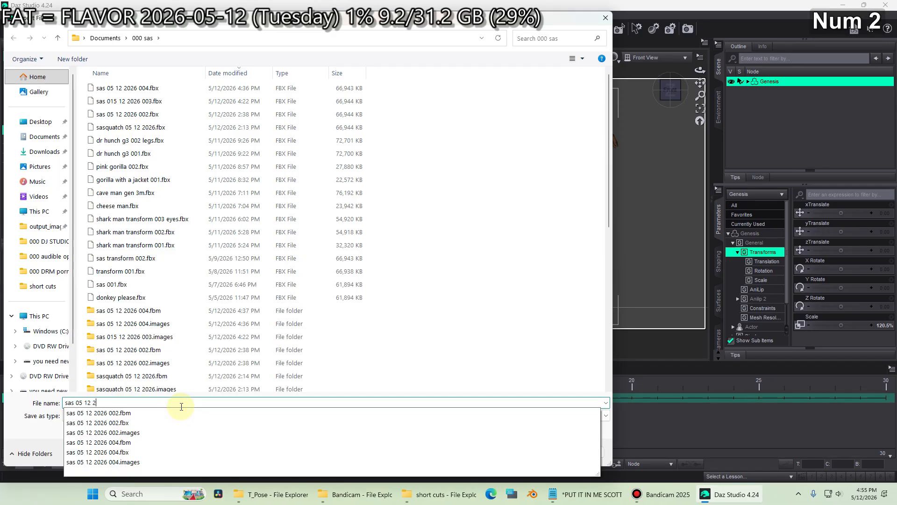
pyautogui.write('026 005')
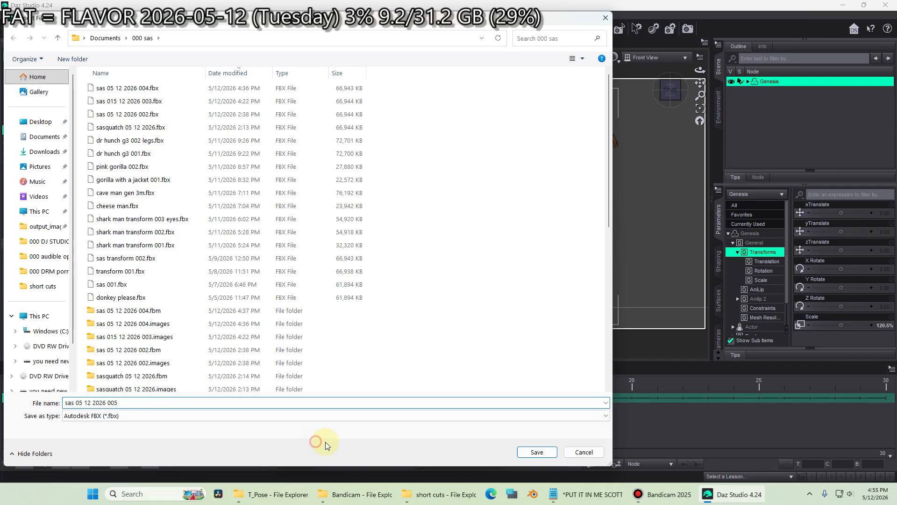
pyautogui.click(539, 452)
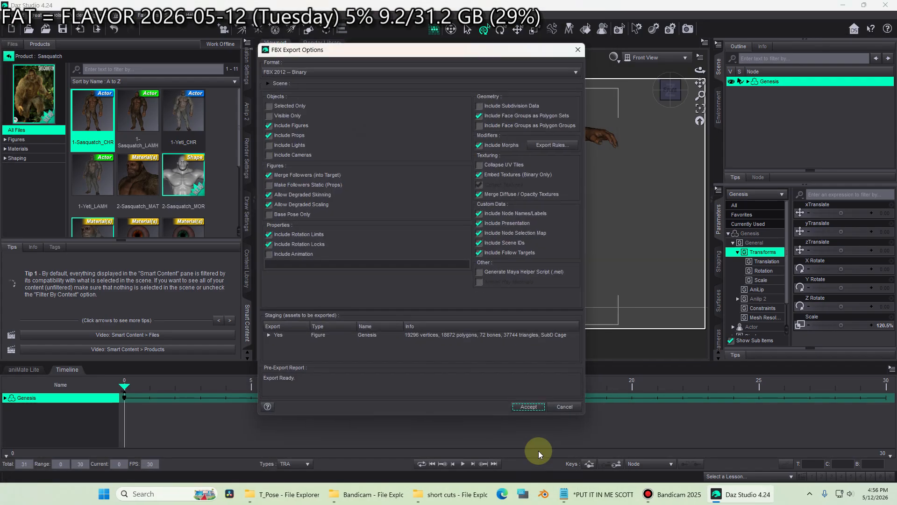
pyautogui.click(533, 407)
pyautogui.click(524, 409)
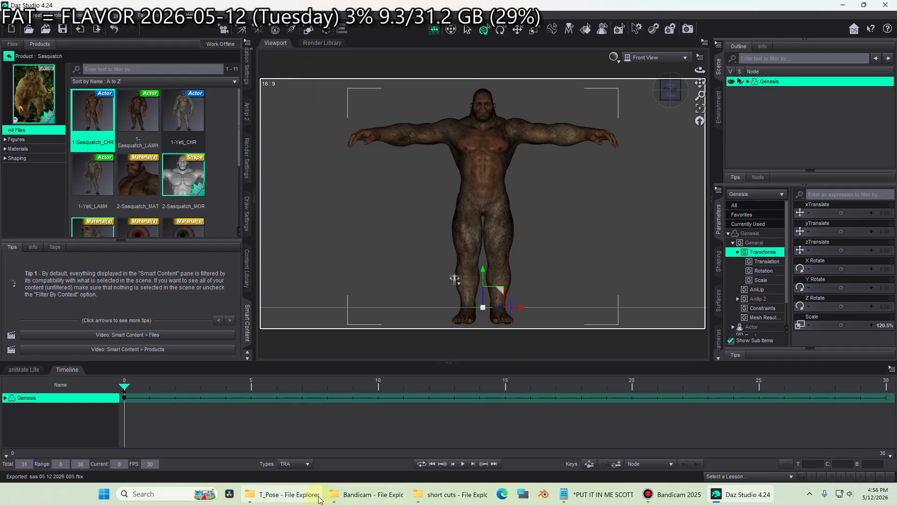
# Launch Character Creator v3.44 from the short cuts folder and load sas 05 12 2026 005.fbx through Transformer with the BASIC texture option.
pyautogui.click(437, 494)
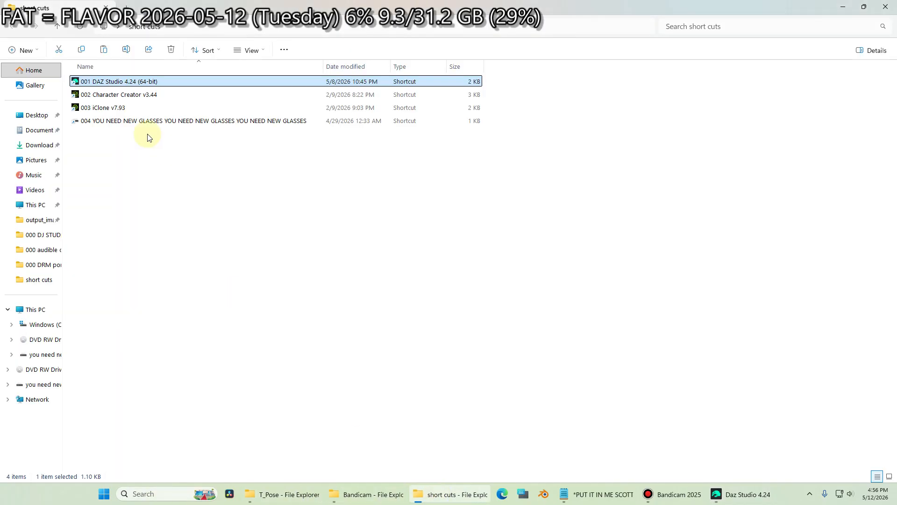
pyautogui.doubleClick(123, 93)
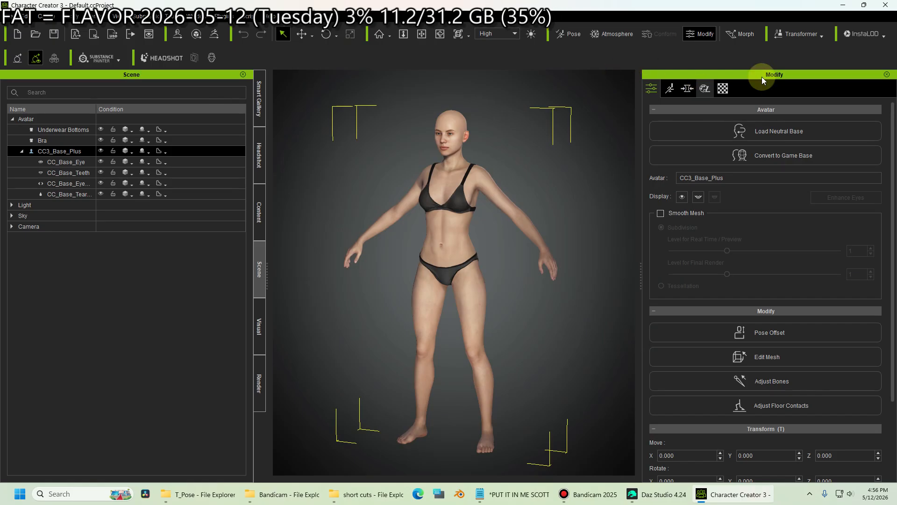
pyautogui.click(800, 34)
pyautogui.click(794, 50)
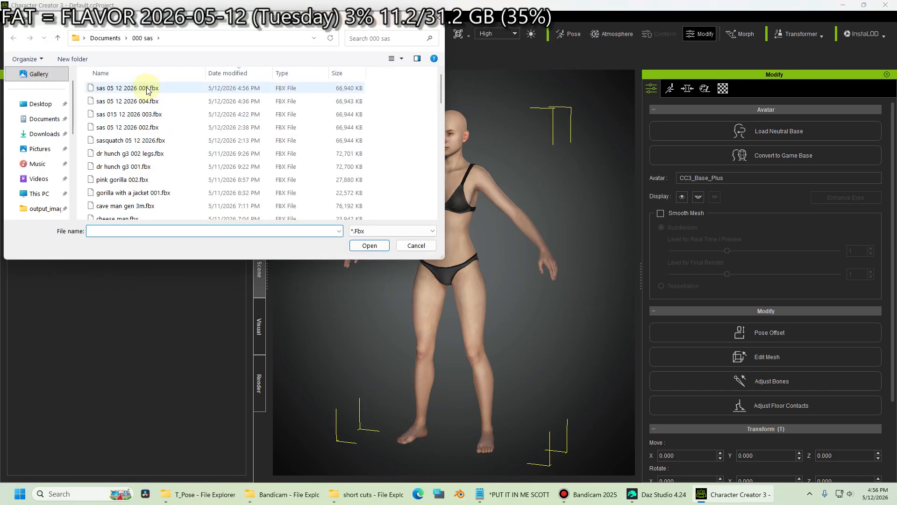
pyautogui.click(150, 88)
pyautogui.click(364, 247)
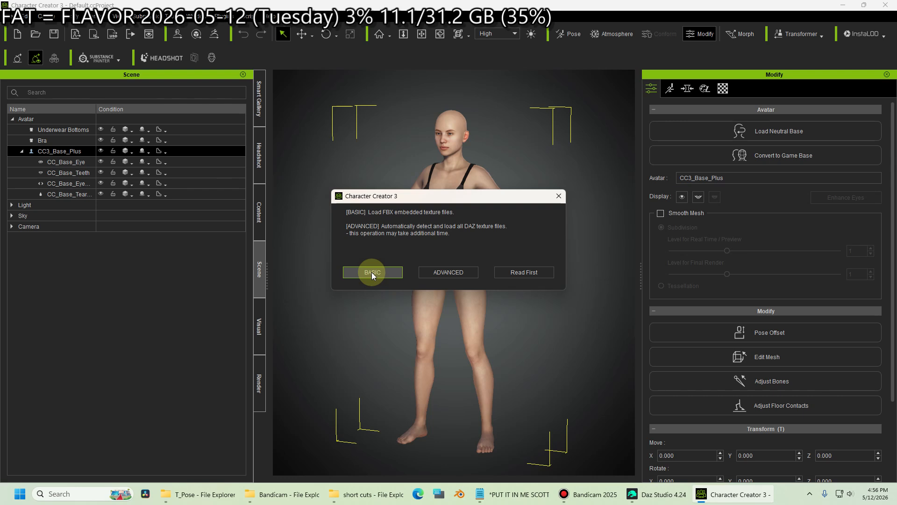
pyautogui.click(373, 272)
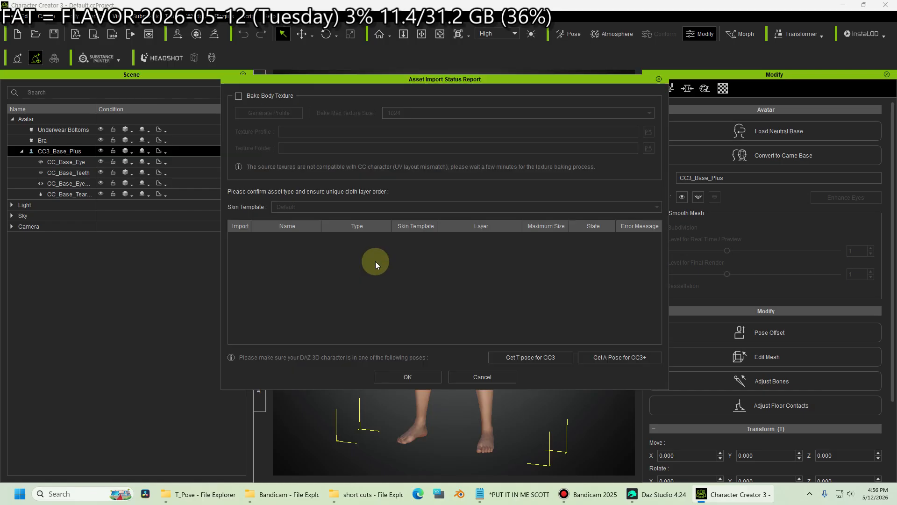
# Enable Bake Body Texture with a maximum texture size of 1024 and run the character import.
pyautogui.click(239, 96)
pyautogui.click(460, 112)
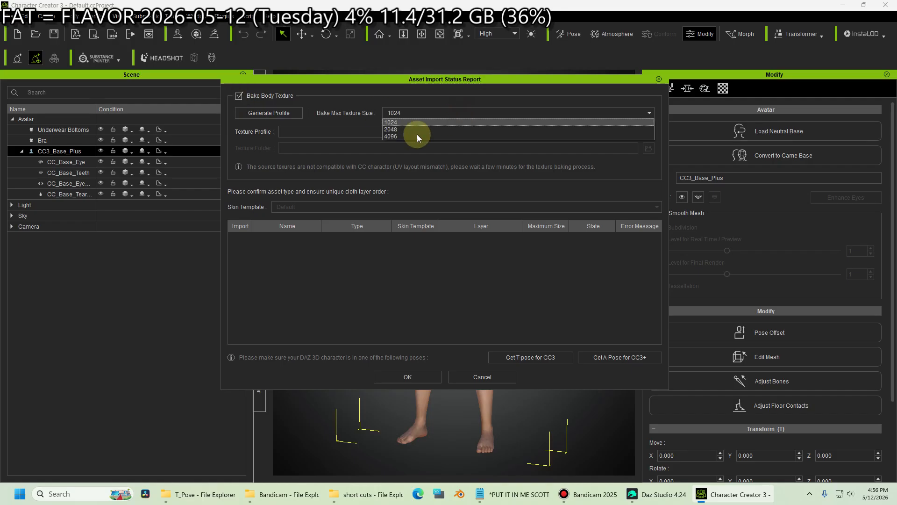
pyautogui.click(398, 121)
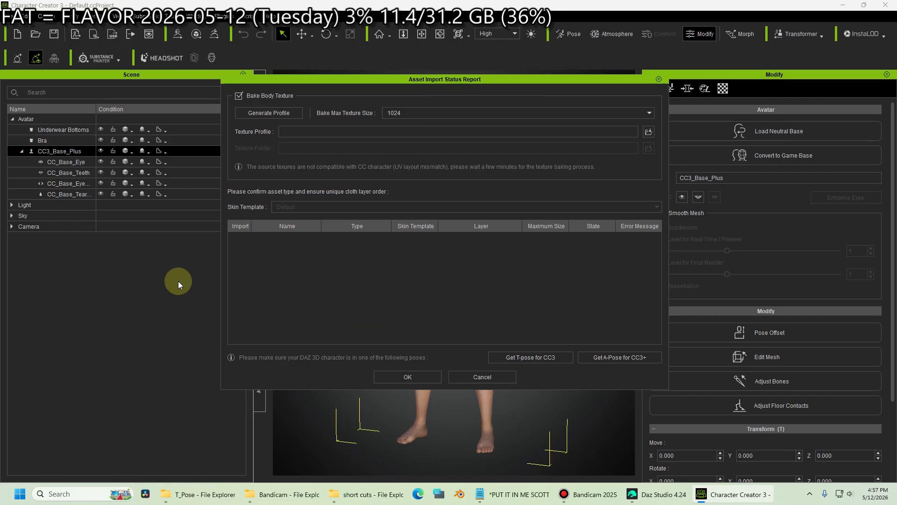
pyautogui.click(410, 274)
pyautogui.click(406, 379)
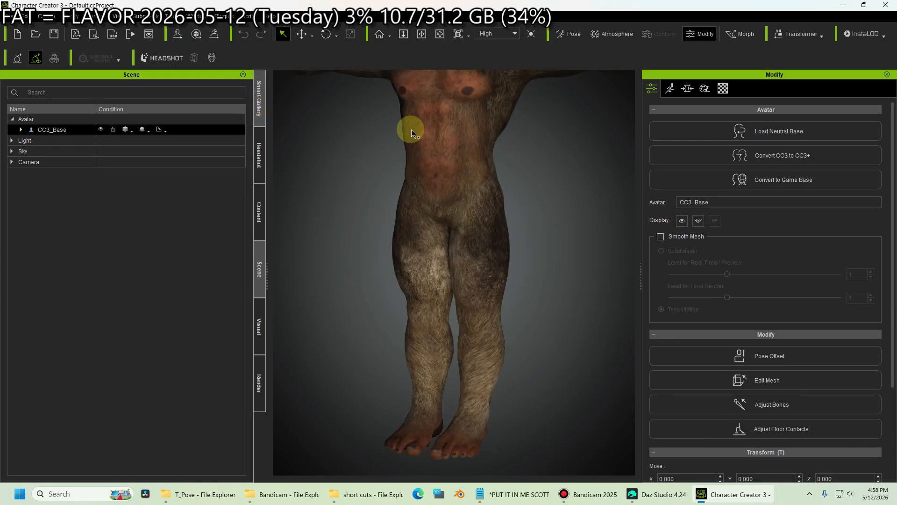
# Inspect the imported Sasquatch avatar's head and body from the front.
pyautogui.scroll(-4, 433, 206)
pyautogui.click(421, 33)
pyautogui.moveTo(420, 134); pyautogui.dragTo(347, 224)
pyautogui.scroll(-2, 346, 224)
pyautogui.scroll(3, 346, 225)
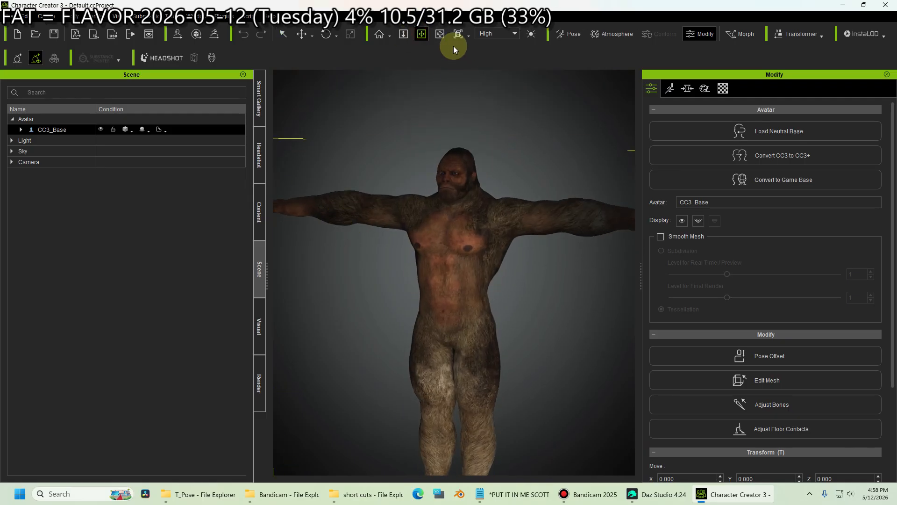
pyautogui.click(440, 33)
pyautogui.moveTo(371, 255); pyautogui.dragTo(467, 262)
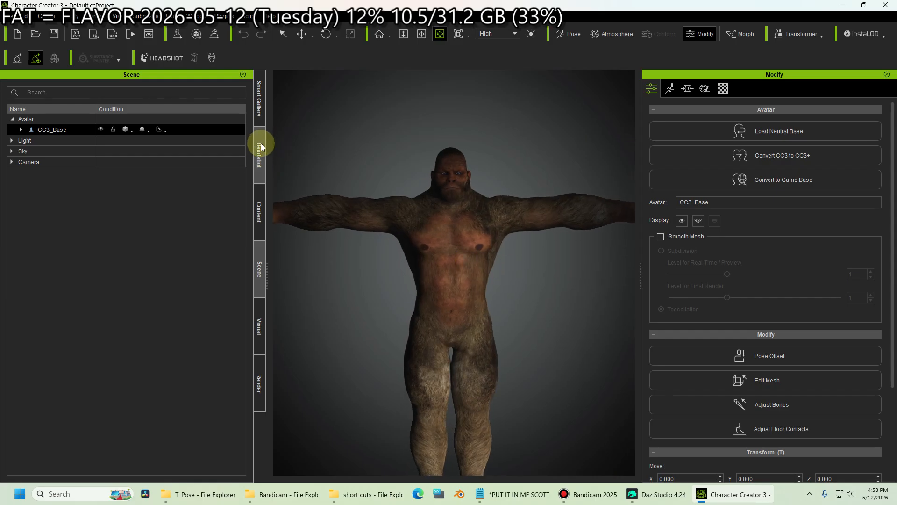
# Apply the first moving walk pose (_01) from the 2_Male Pose motion templates to the Sasquatch avatar.
pyautogui.click(260, 213)
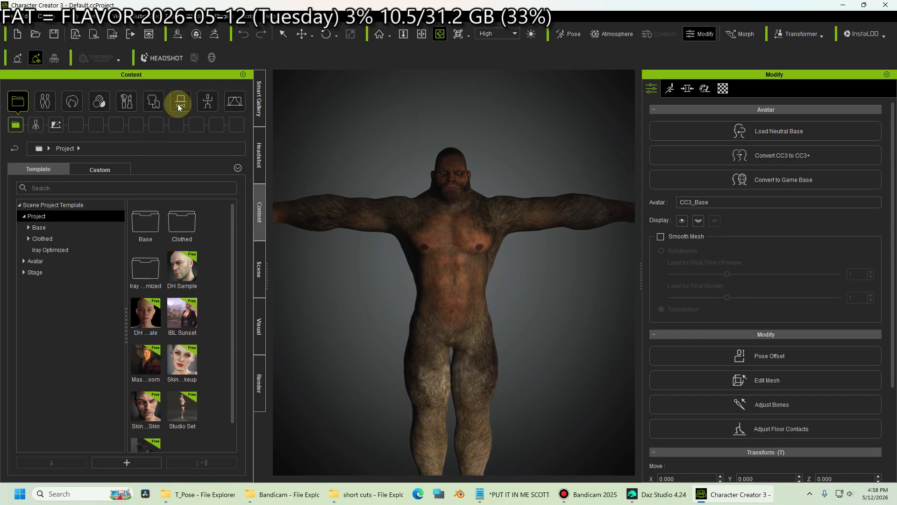
pyautogui.click(209, 105)
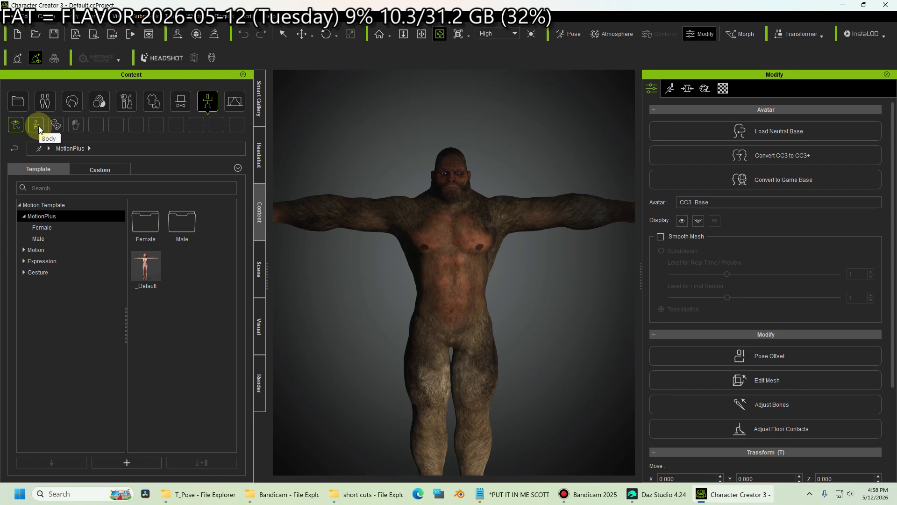
pyautogui.doubleClick(40, 251)
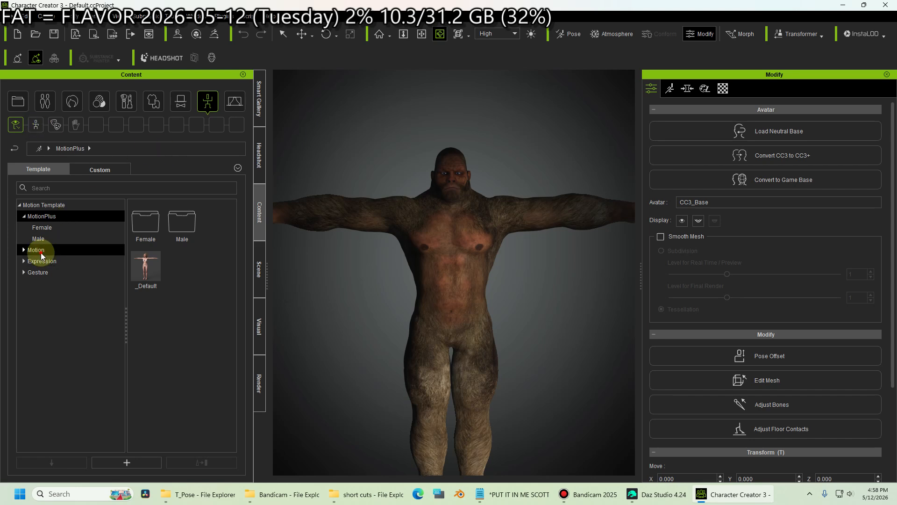
pyautogui.click(60, 263)
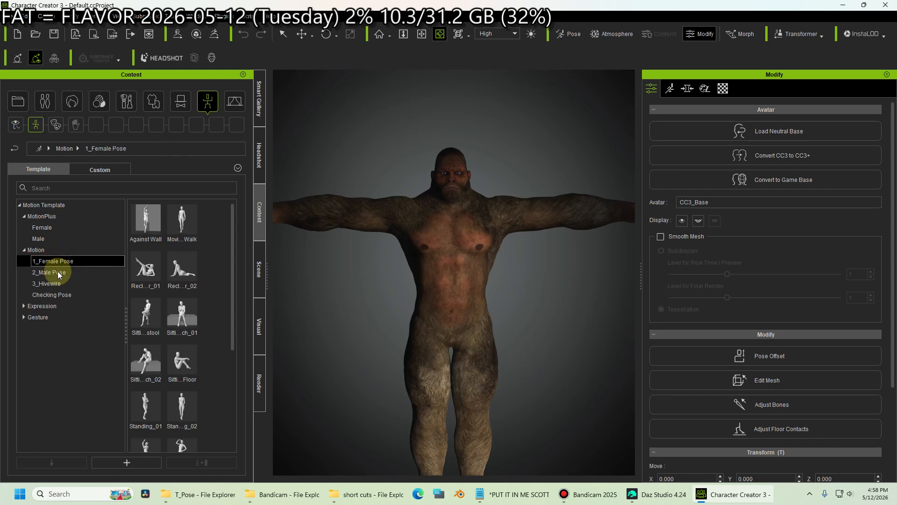
pyautogui.click(60, 271)
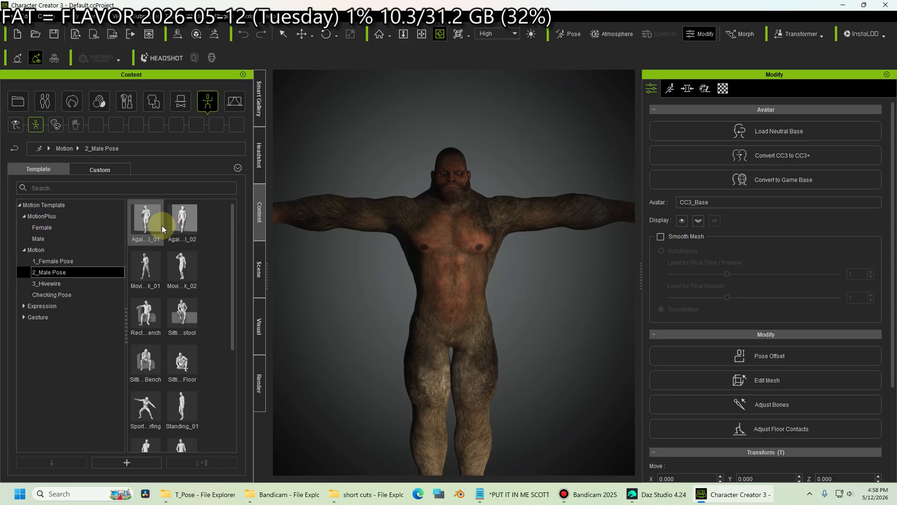
pyautogui.click(38, 228)
pyautogui.click(42, 240)
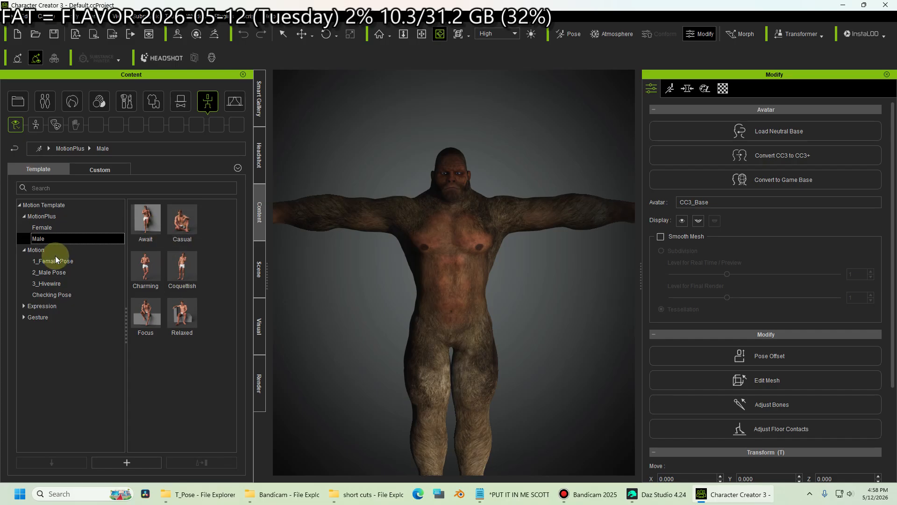
pyautogui.click(55, 272)
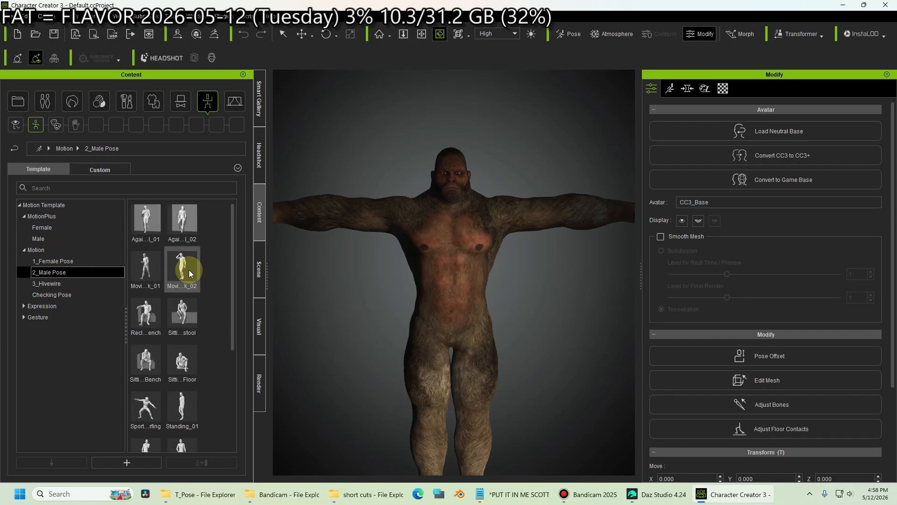
pyautogui.click(147, 269)
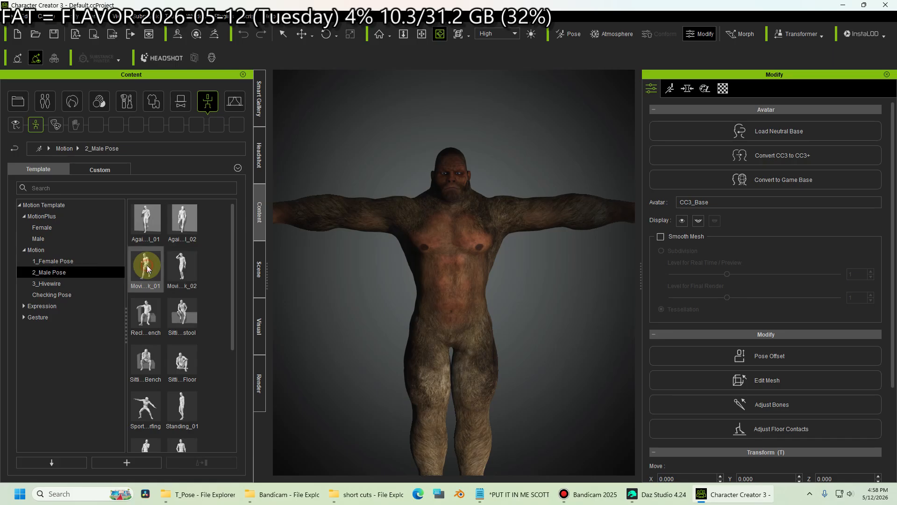
pyautogui.doubleClick(147, 268)
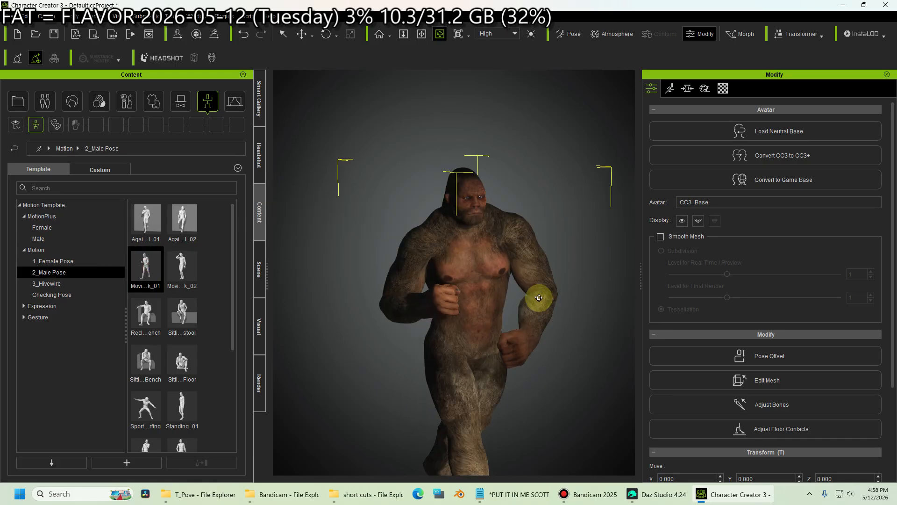
# Inspect the Sasquatch's walking pose from the front and side.
pyautogui.moveTo(373, 288); pyautogui.dragTo(285, 352)
pyautogui.scroll(-1, 447, 371)
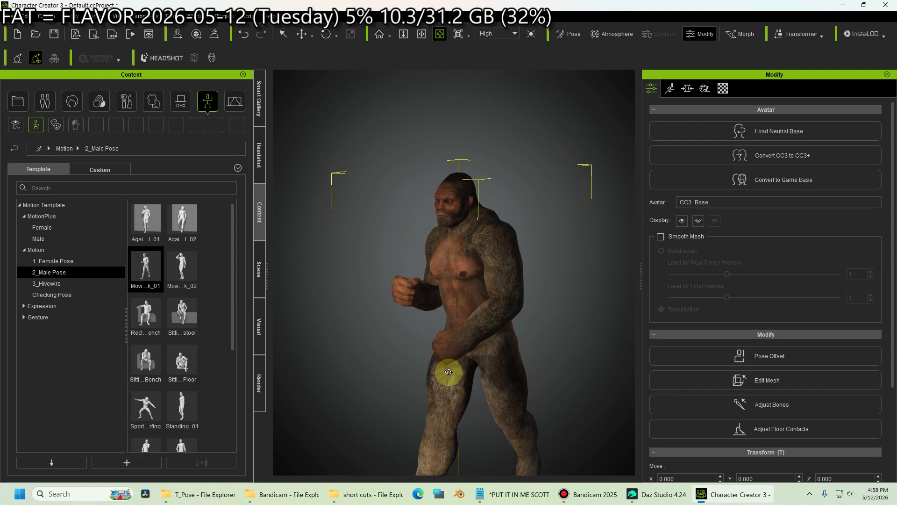
pyautogui.scroll(-3, 448, 371)
pyautogui.scroll(5, 451, 374)
pyautogui.moveTo(402, 283); pyautogui.dragTo(370, 267)
pyautogui.moveTo(551, 270); pyautogui.dragTo(401, 276)
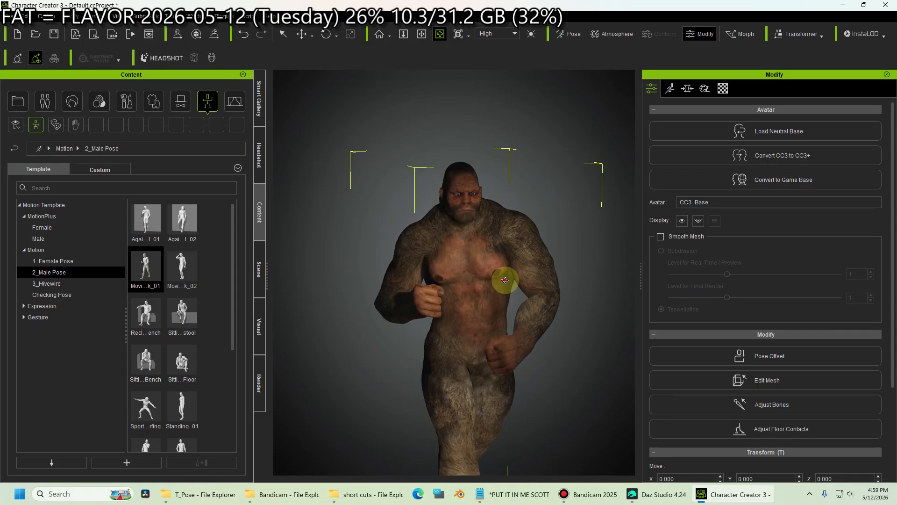
pyautogui.moveTo(505, 280); pyautogui.dragTo(374, 300)
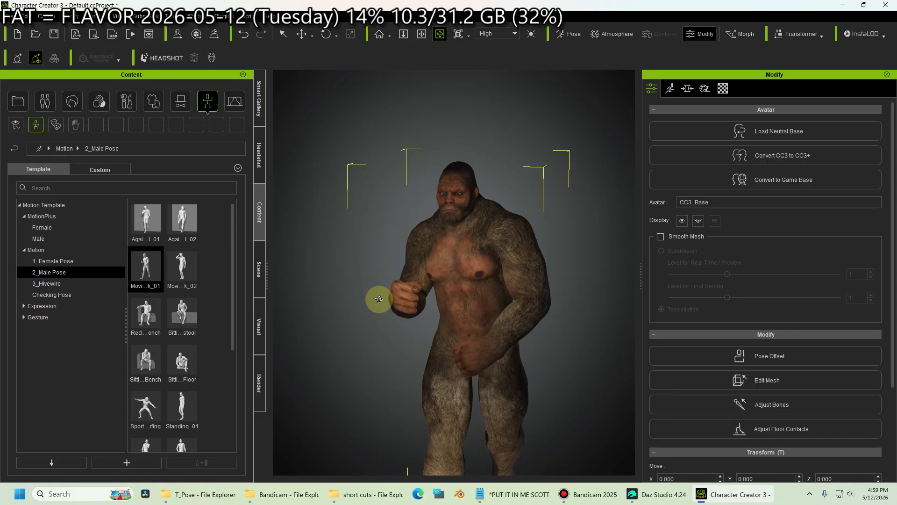
# Send the Sasquatch avatar to iClone 7 and frame its upper body in the viewport.
pyautogui.click(95, 34)
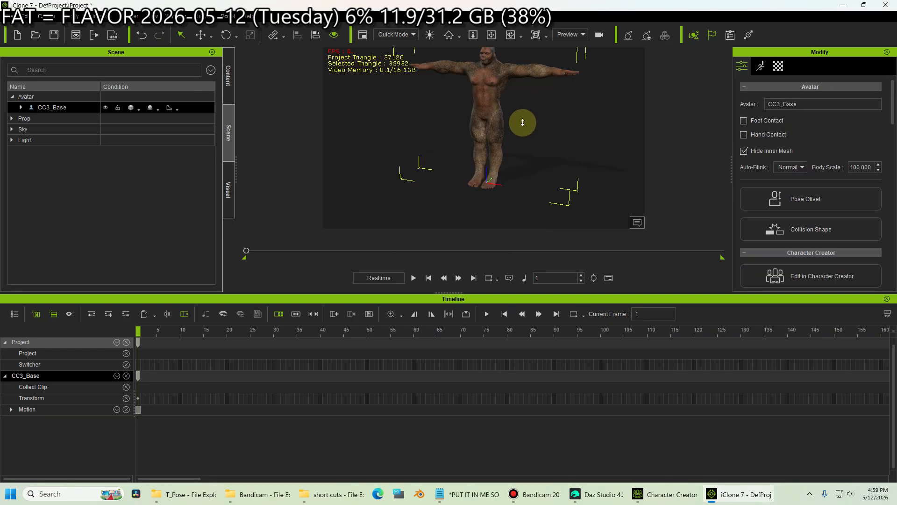
pyautogui.scroll(5, 521, 122)
pyautogui.click(491, 34)
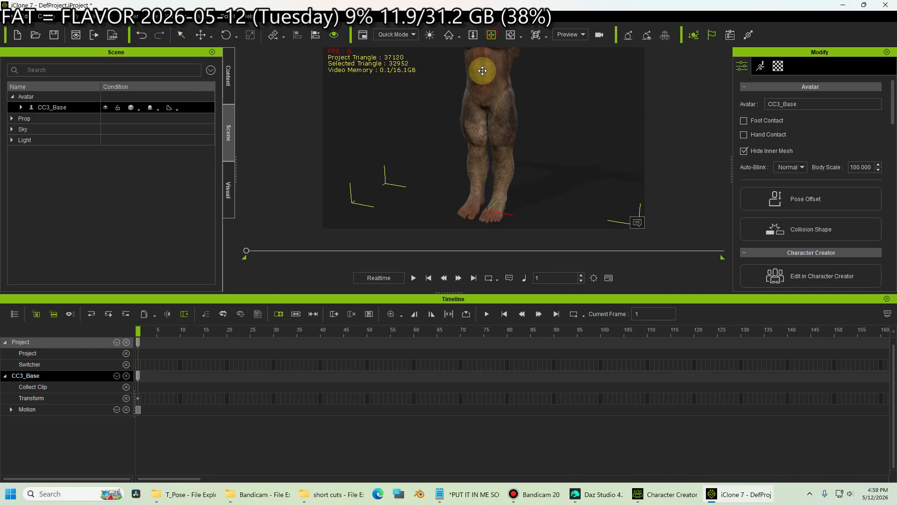
pyautogui.moveTo(483, 71); pyautogui.dragTo(549, 139)
pyautogui.scroll(-2, 548, 140)
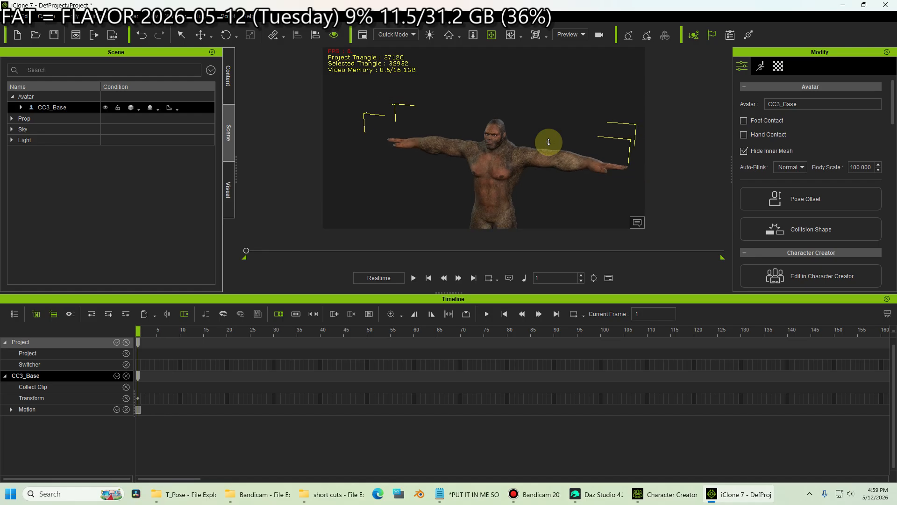
pyautogui.scroll(1, 548, 141)
pyautogui.click(487, 34)
pyautogui.moveTo(549, 108); pyautogui.dragTo(659, 119)
# Preview the male 01_Ignore motion from Motion Puppet's Talk category on the Sasquatch.
pyautogui.click(764, 69)
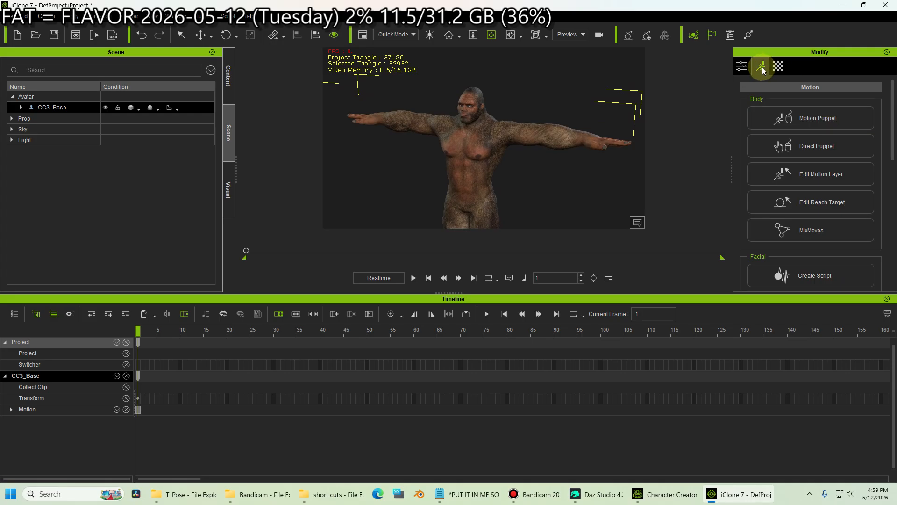
pyautogui.click(815, 119)
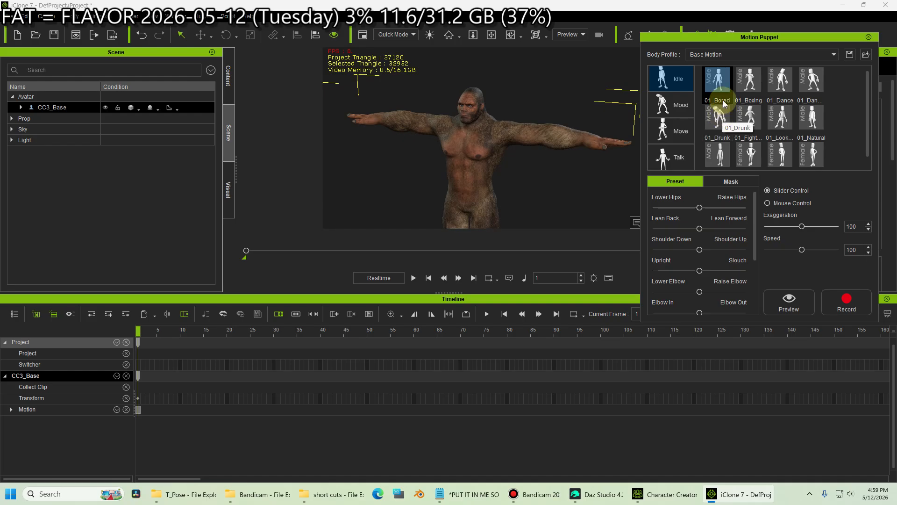
pyautogui.click(680, 157)
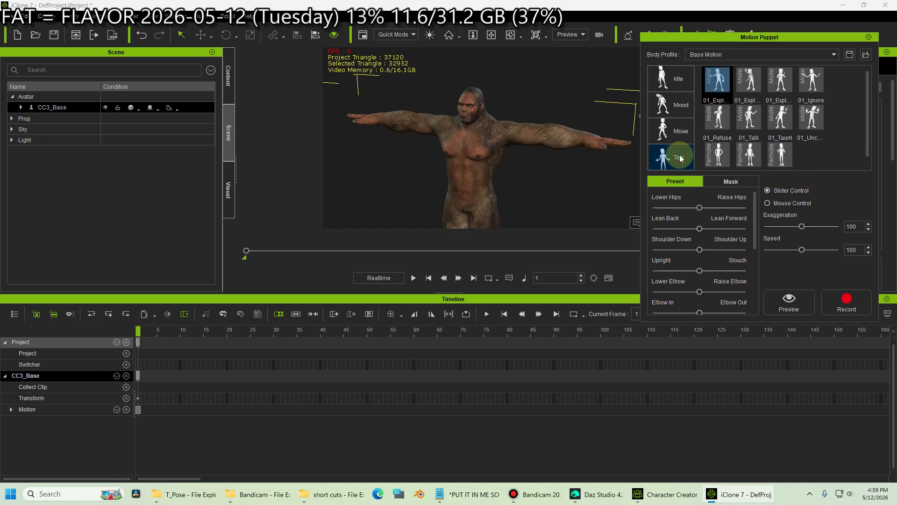
pyautogui.click(815, 84)
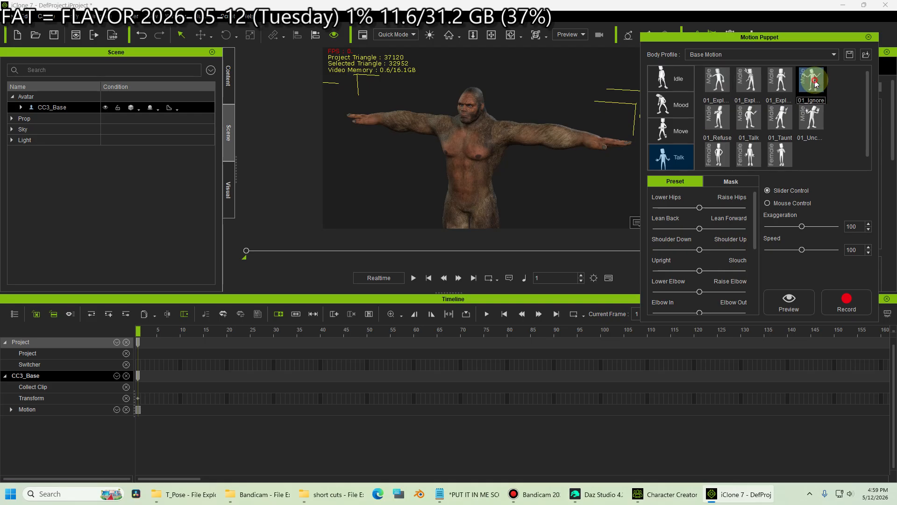
pyautogui.click(790, 304)
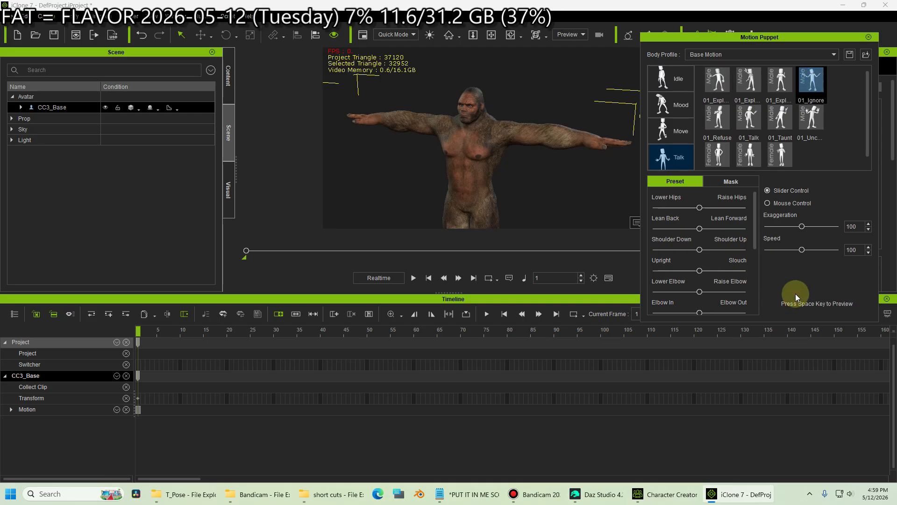
pyautogui.press('space')
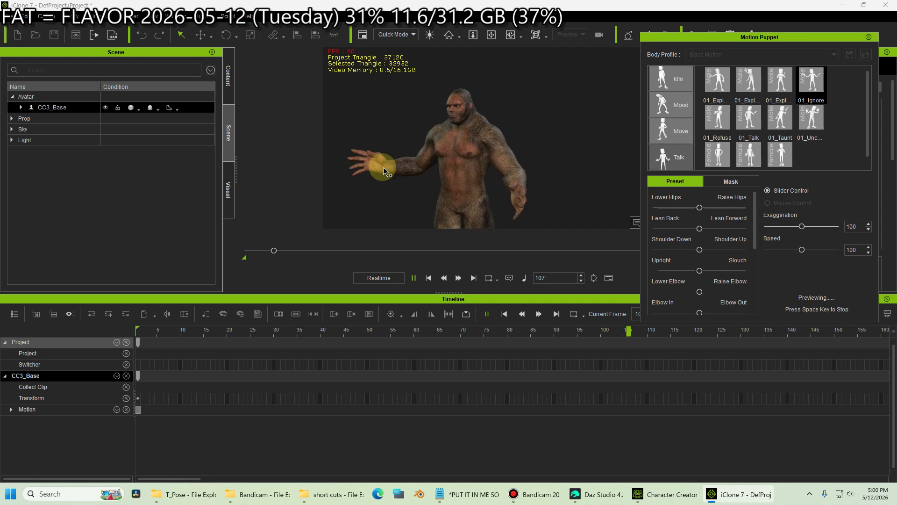
# Examine the Sasquatch's body up close during the 01_Ignore preview, replay the motion from the first frame and stop it.
pyautogui.scroll(5, 395, 173)
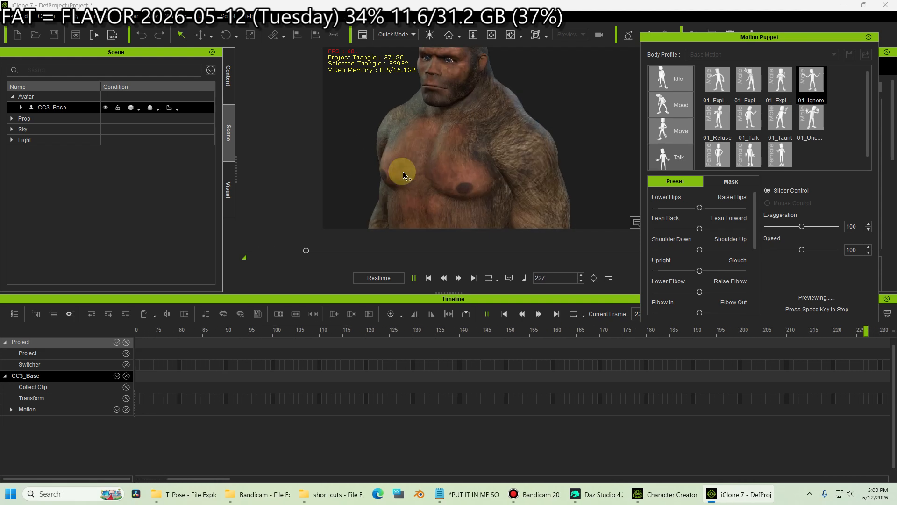
pyautogui.scroll(-2, 470, 153)
pyautogui.click(491, 35)
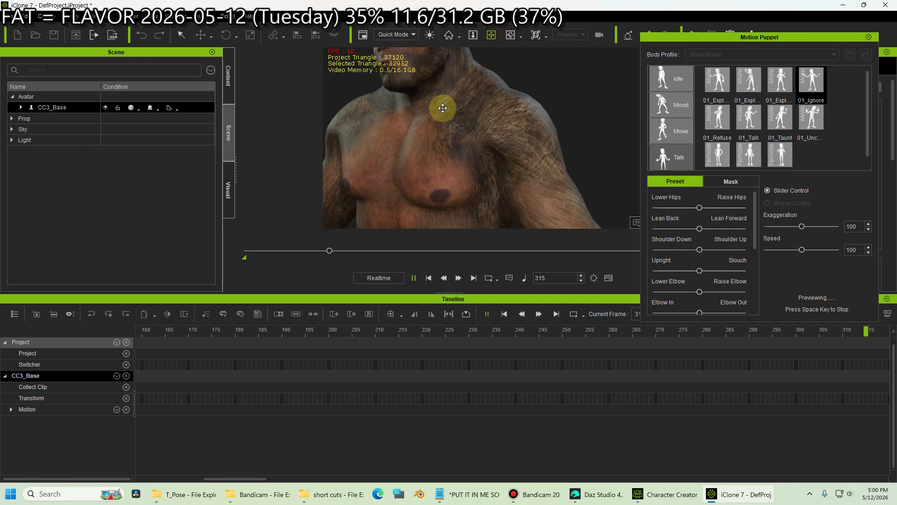
pyautogui.moveTo(442, 109); pyautogui.dragTo(703, 87)
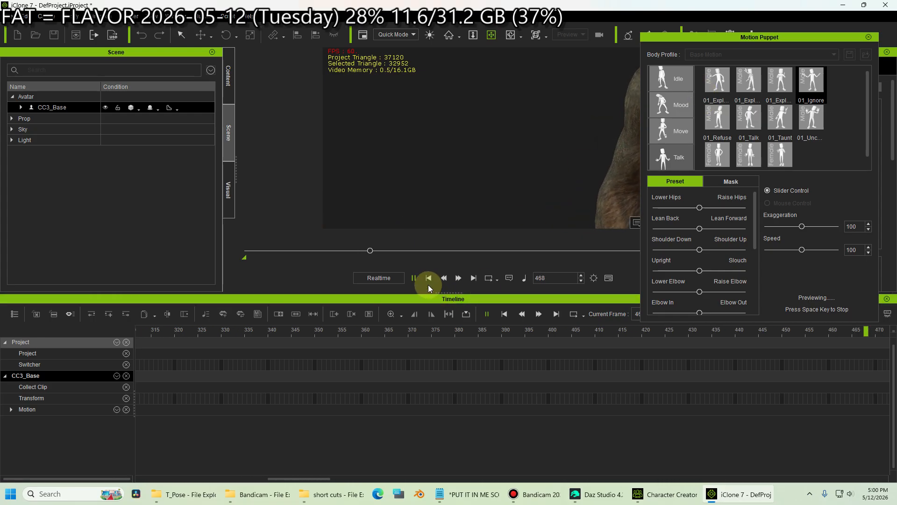
pyautogui.click(419, 282)
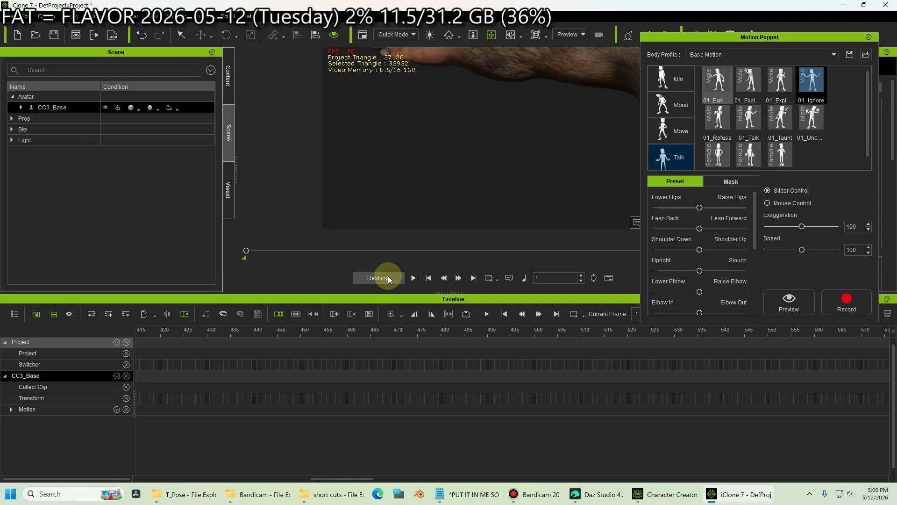
pyautogui.click(427, 280)
pyautogui.click(796, 299)
pyautogui.press('space')
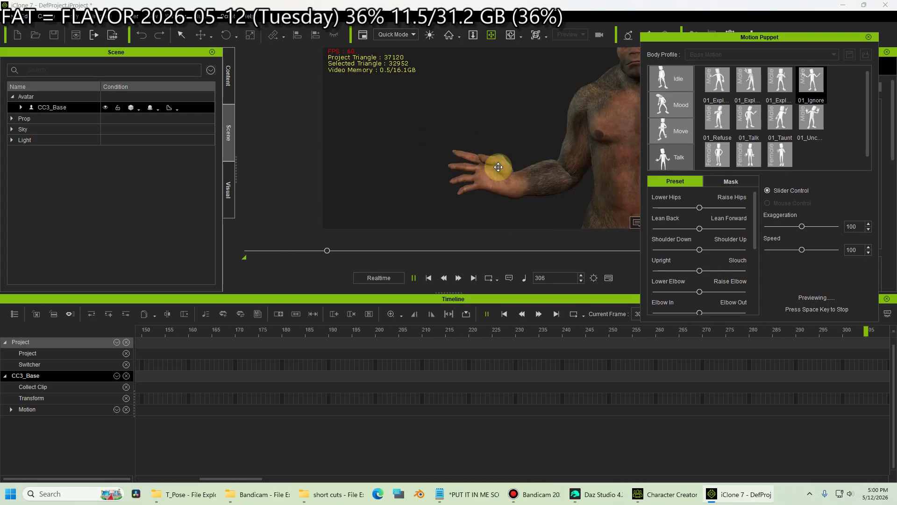
pyautogui.click(414, 278)
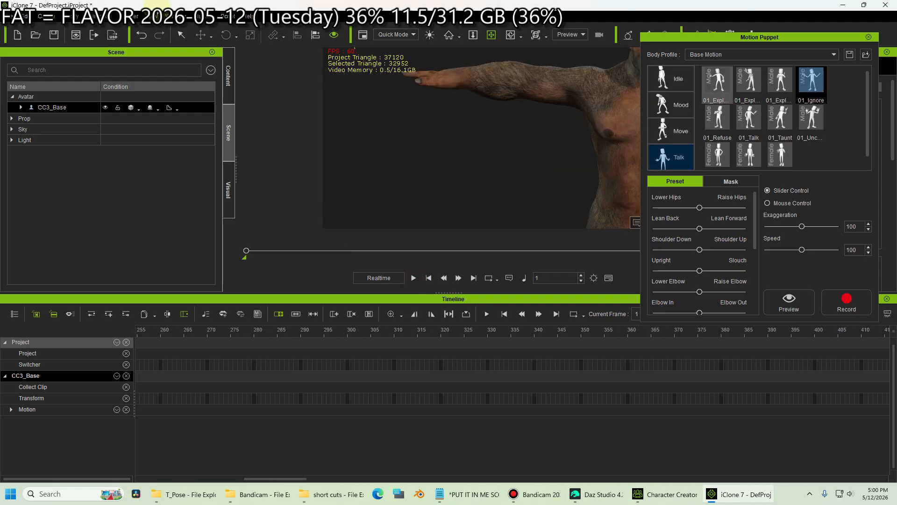
# Close Motion Puppet and start a new iClone project without saving the current one.
pyautogui.click(868, 38)
pyautogui.click(13, 16)
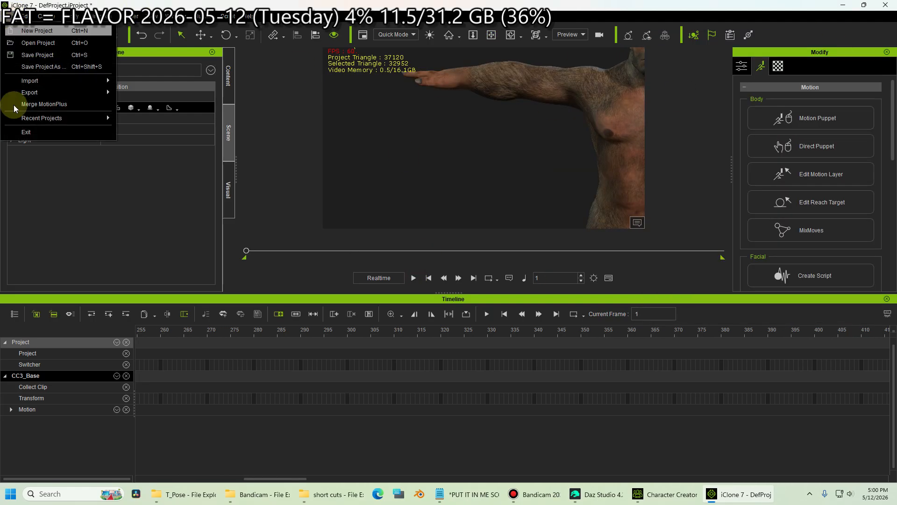
pyautogui.click(28, 21)
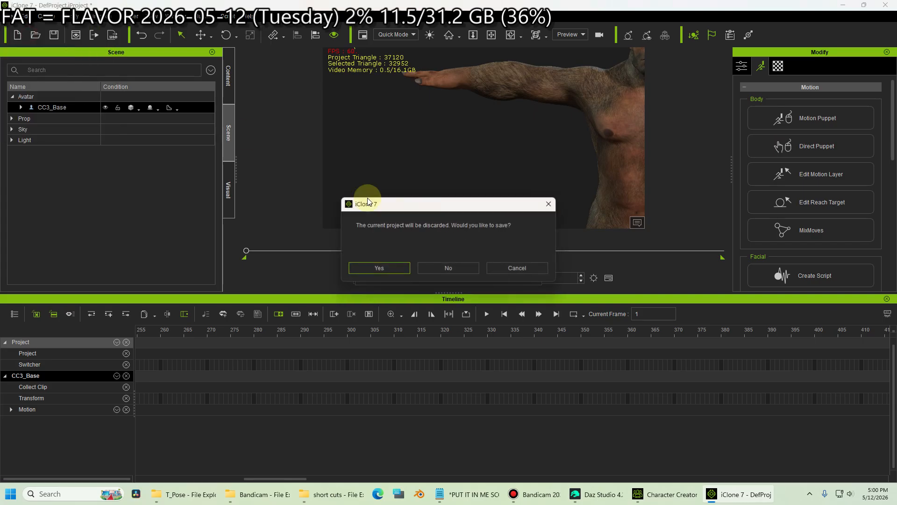
pyautogui.click(447, 265)
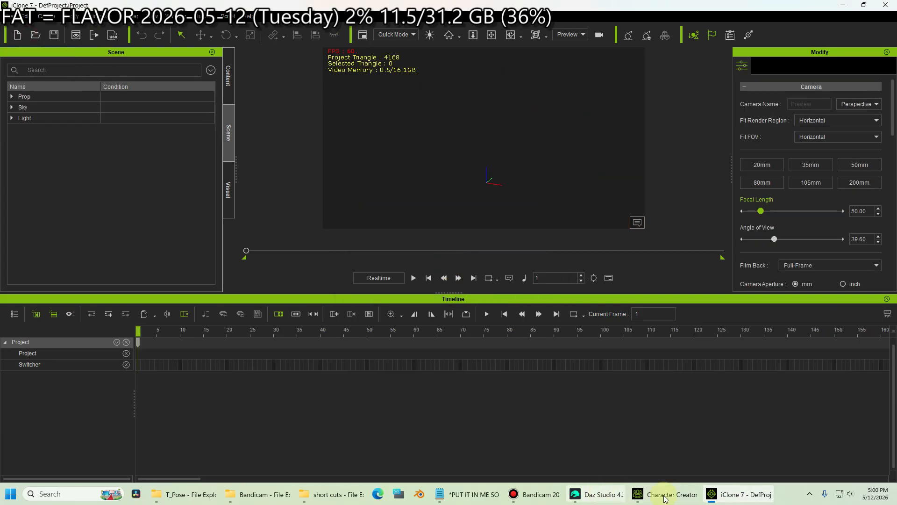
# Switch to DAZ Studio and apply the Genesis1T_pose file from the T_Pose folder to the Sasquatch figure.
pyautogui.click(602, 497)
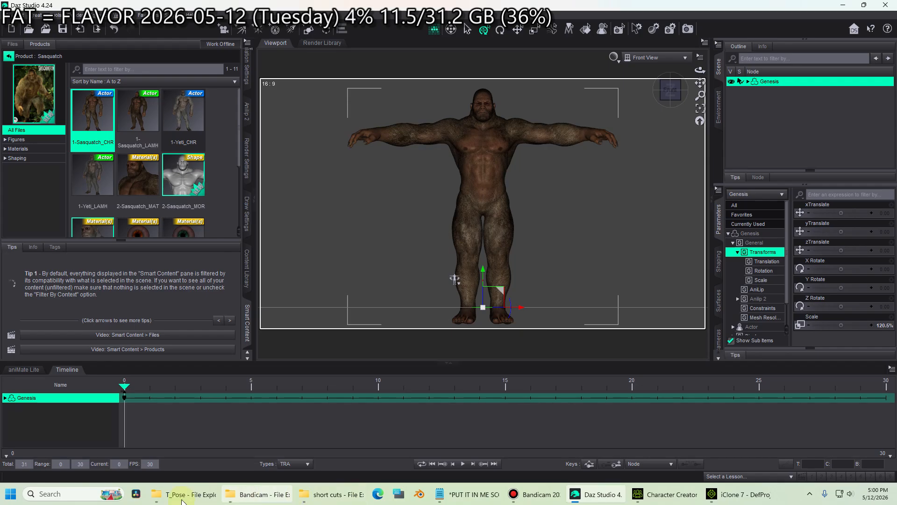
pyautogui.click(209, 499)
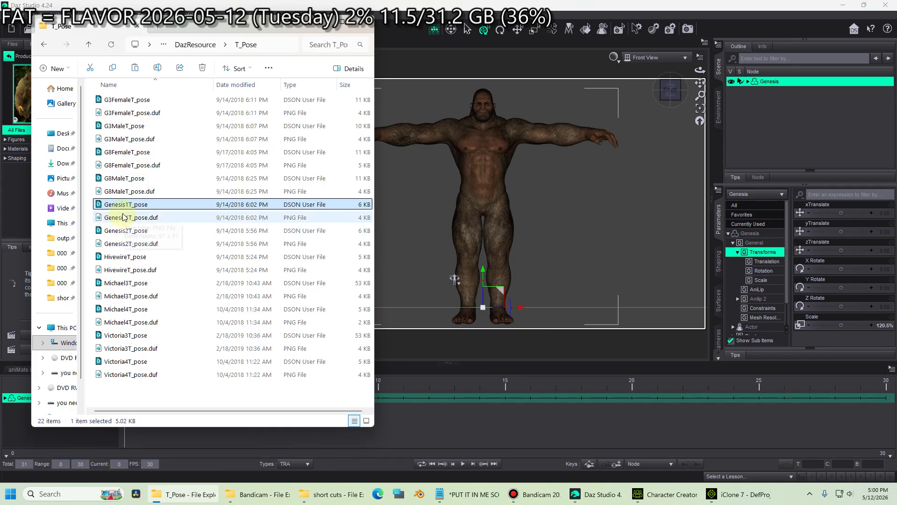
pyautogui.moveTo(98, 206); pyautogui.dragTo(481, 129)
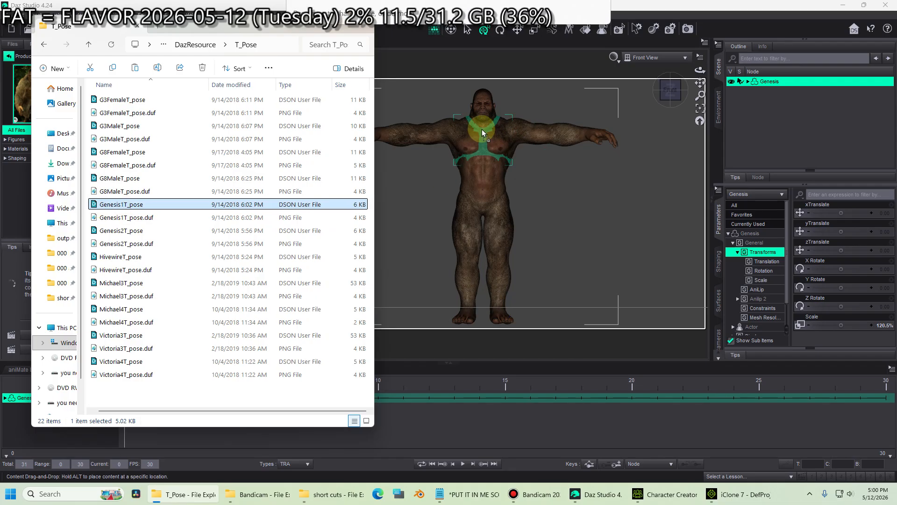
pyautogui.moveTo(481, 129); pyautogui.dragTo(482, 129)
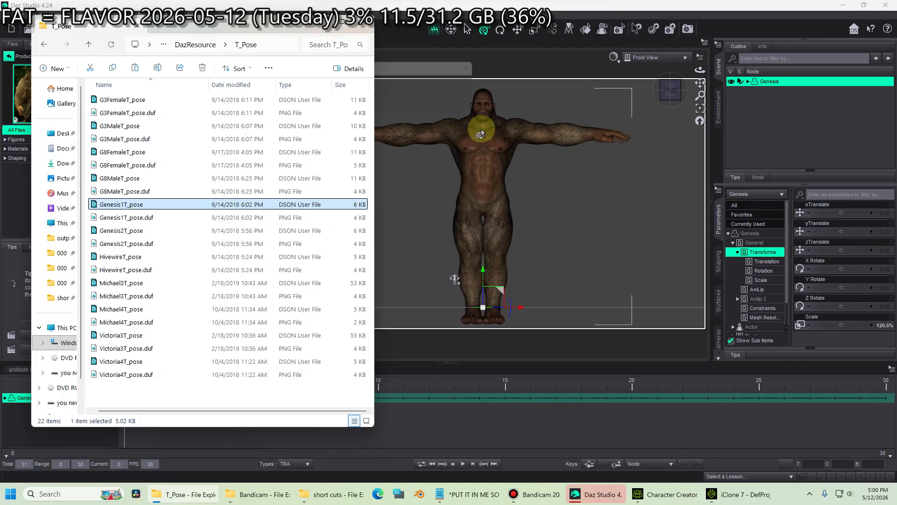
pyautogui.click(323, 21)
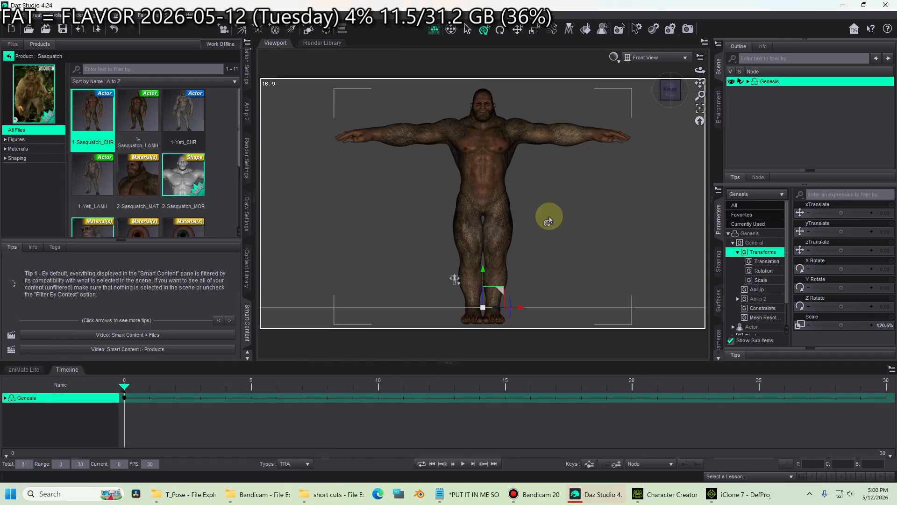
pyautogui.click(6, 18)
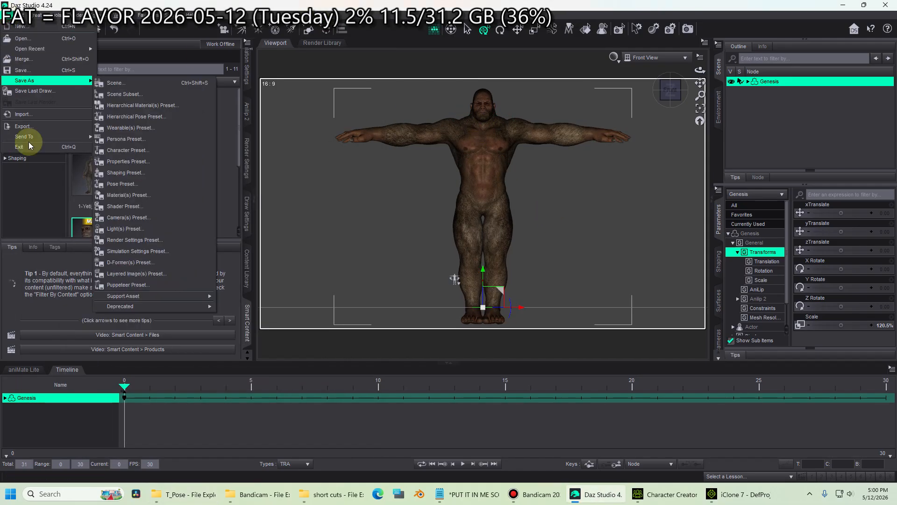
pyautogui.click(34, 127)
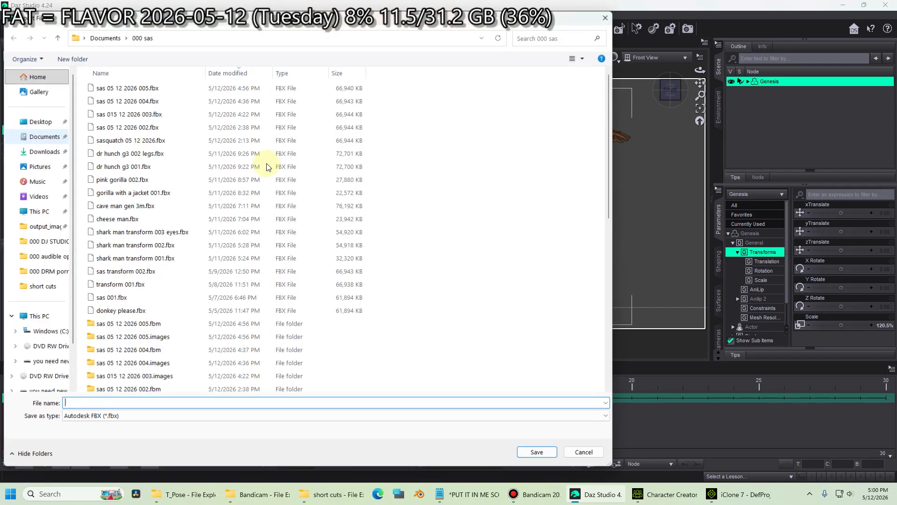
pyautogui.click(101, 89)
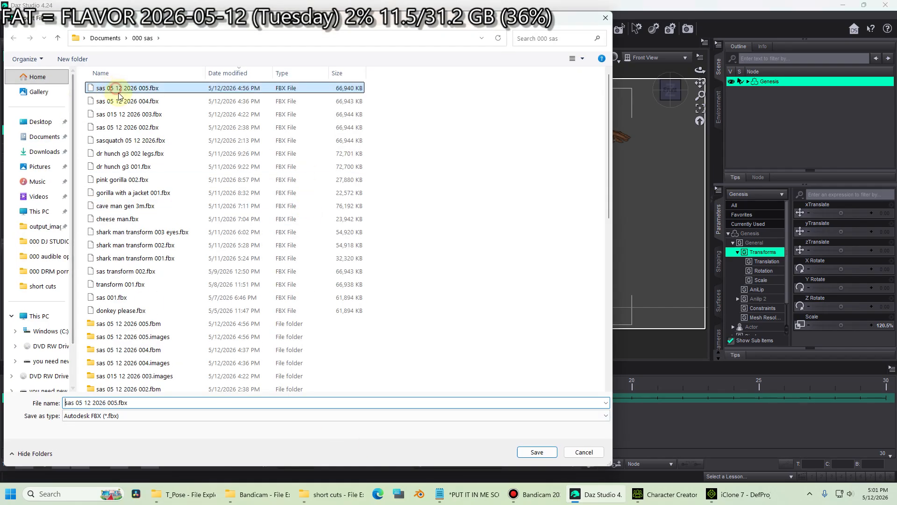
pyautogui.click(174, 403)
pyautogui.press('BackSpace')
pyautogui.press('BackSpace')
pyautogui.press('BackSpace')
pyautogui.press('BackSpace')
pyautogui.press('BackSpace')
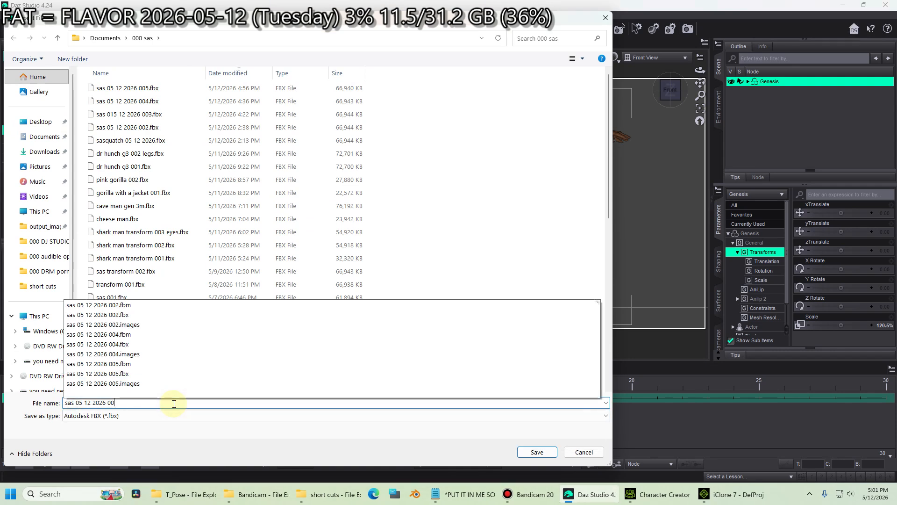
pyautogui.write('6')
pyautogui.click(533, 452)
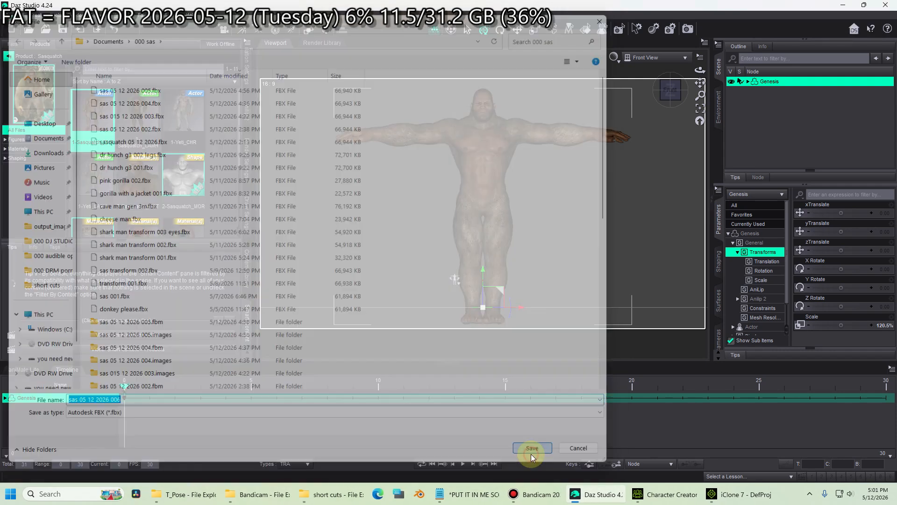
pyautogui.click(529, 404)
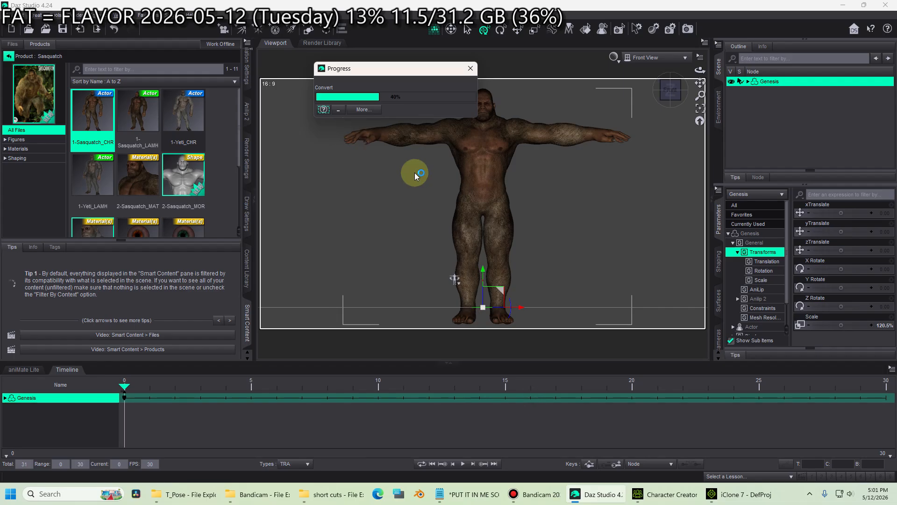
# Switch to Character Creator 3 and start a new project without saving the current one.
pyautogui.click(665, 494)
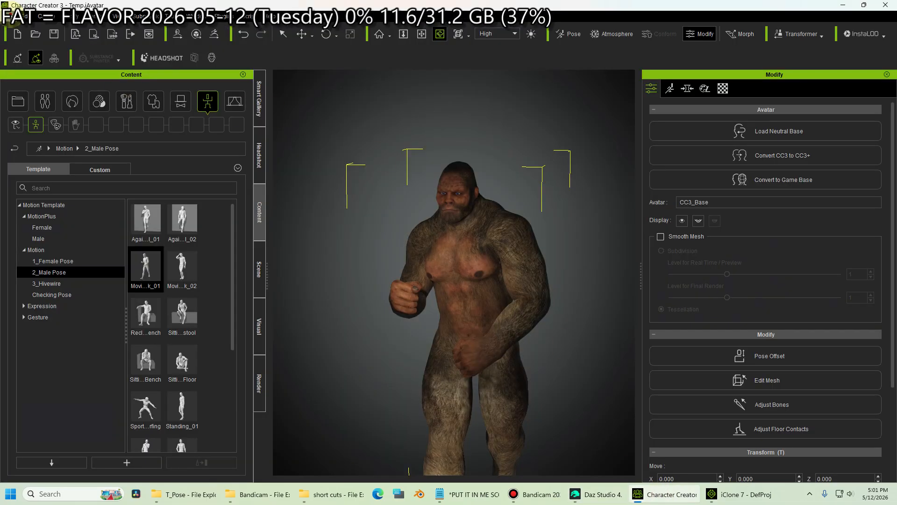
pyautogui.click(14, 16)
pyautogui.click(18, 30)
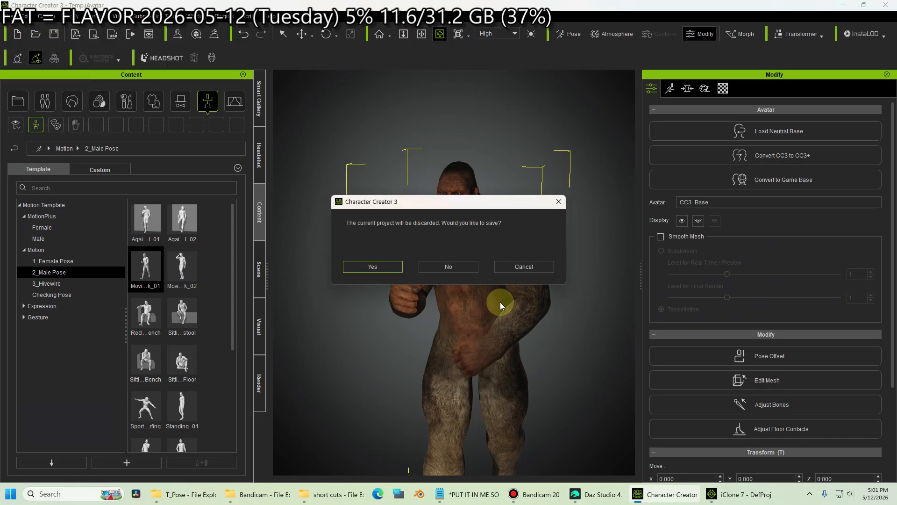
pyautogui.click(451, 268)
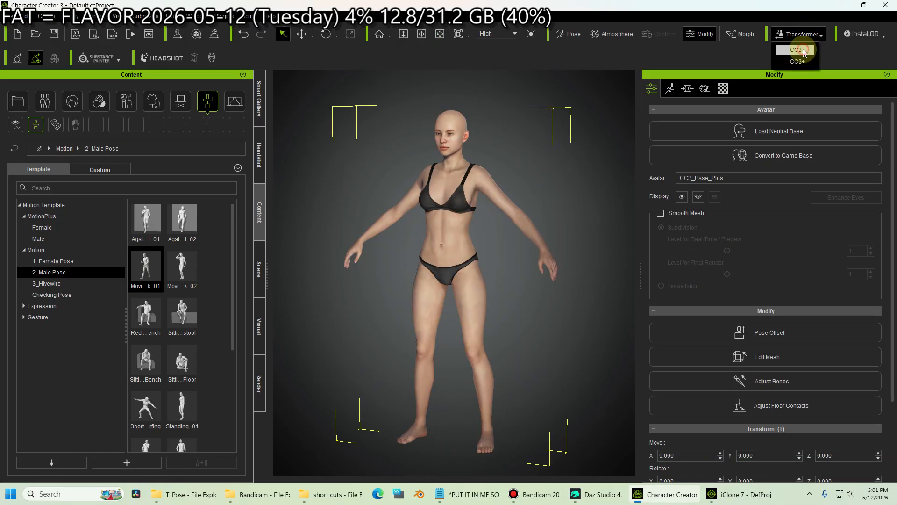
# Load sas 05 12 2026 006.fbx through the Transformer as a CC3 character, using the BASIC texture loading option.
pyautogui.click(811, 36)
pyautogui.click(116, 90)
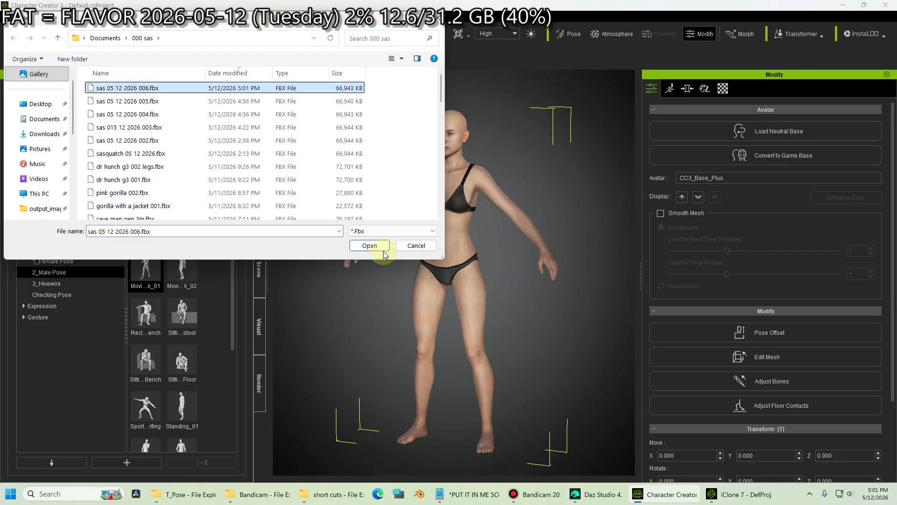
pyautogui.click(369, 245)
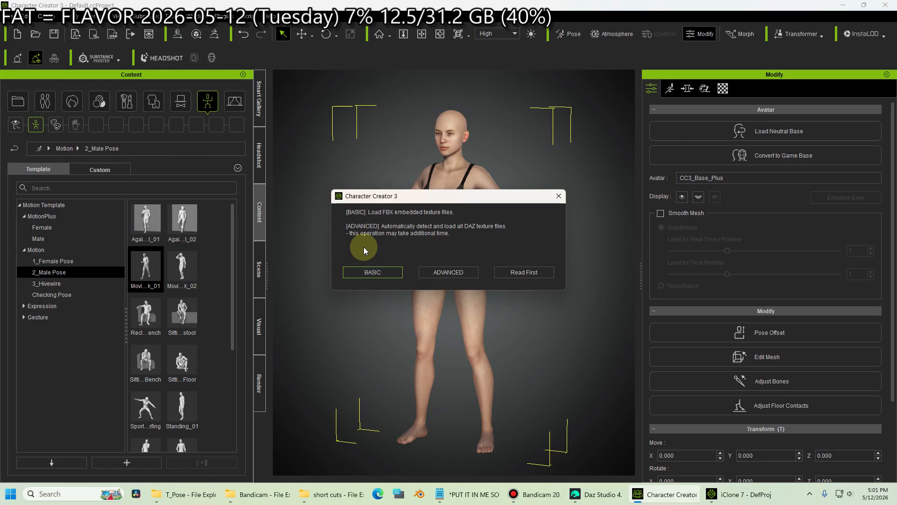
pyautogui.click(379, 268)
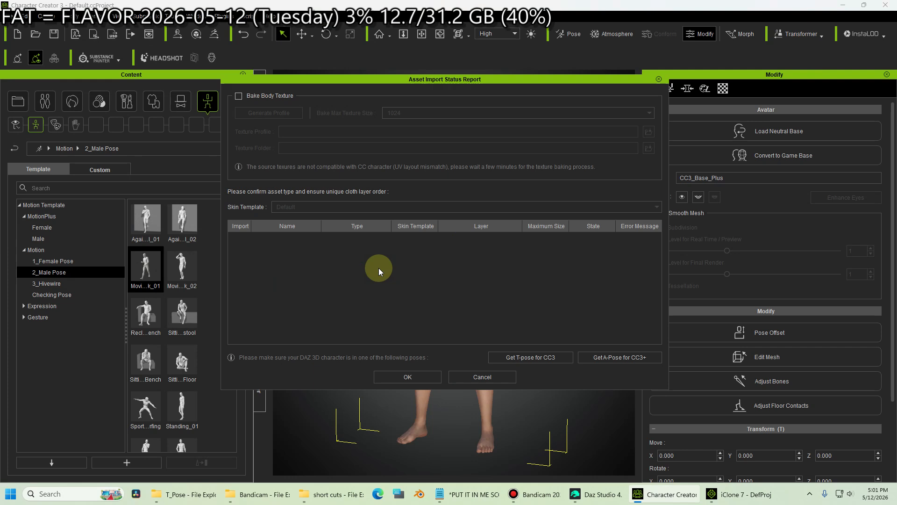
# Enable Bake Body Texture with a maximum texture size of 1024 and run the character import.
pyautogui.click(239, 96)
pyautogui.click(406, 113)
pyautogui.click(404, 121)
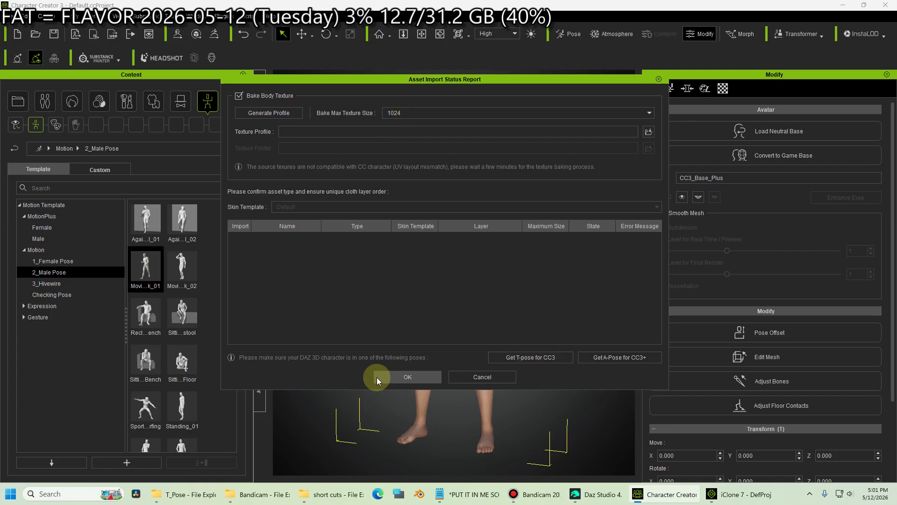
pyautogui.click(393, 377)
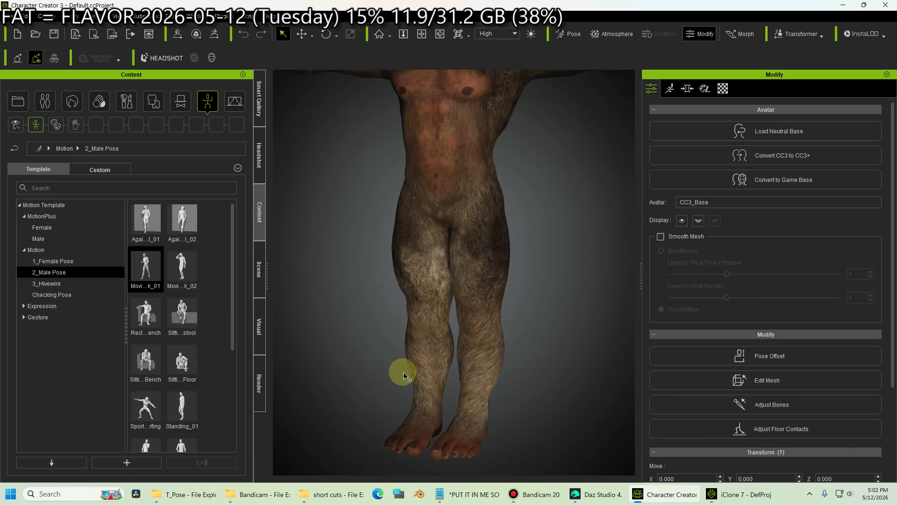
# Set the viewport render quality to Quick Mode and show the imported Sasquatch from the front.
pyautogui.moveTo(439, 230); pyautogui.dragTo(443, 244, button='middle')
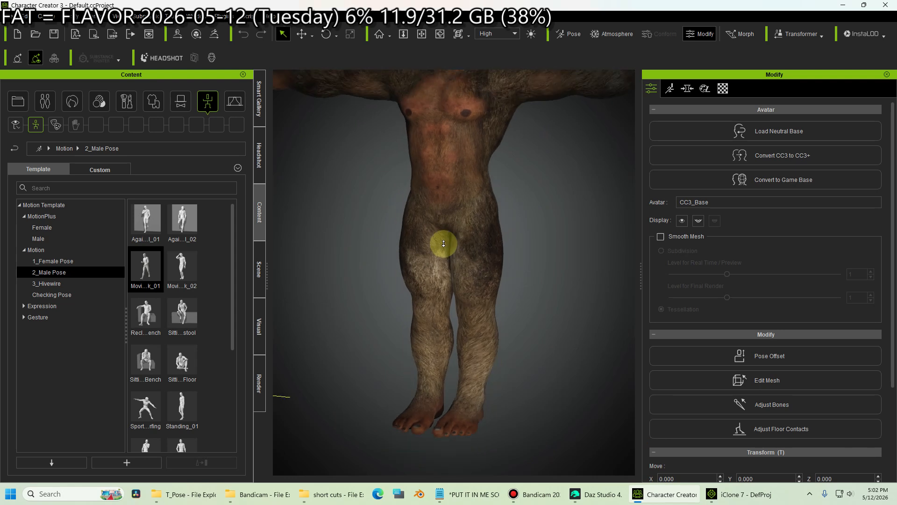
pyautogui.scroll(-5, 445, 243)
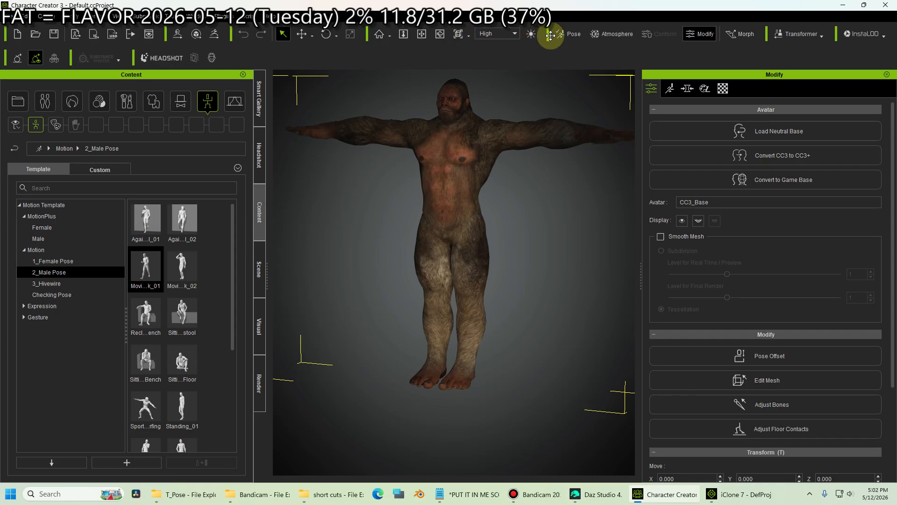
pyautogui.click(514, 34)
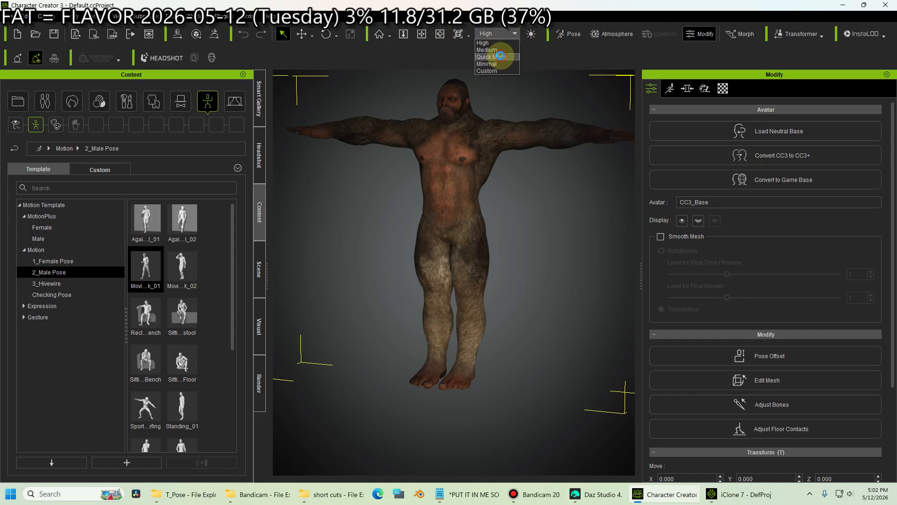
pyautogui.click(498, 57)
pyautogui.click(468, 35)
pyautogui.click(470, 48)
# Examine the imported Sasquatch's baked body textures, chest and face up close.
pyautogui.scroll(4, 492, 225)
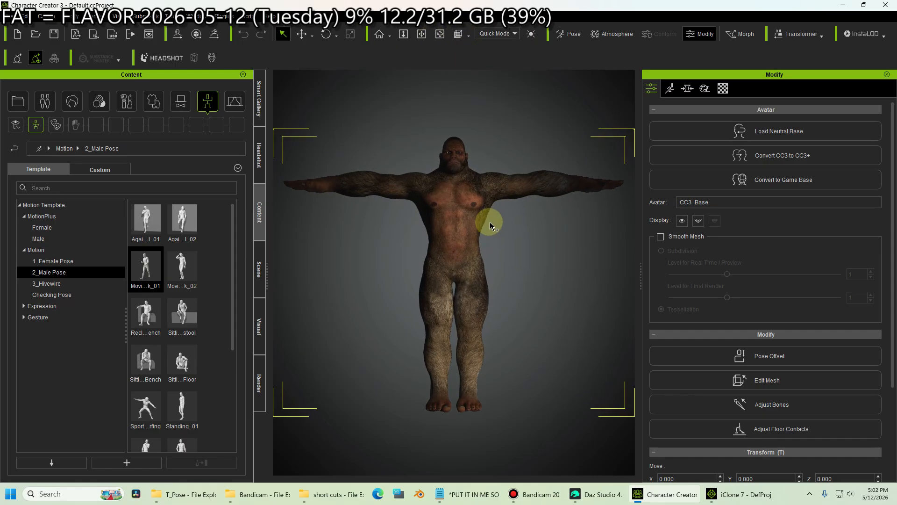
pyautogui.scroll(6, 465, 226)
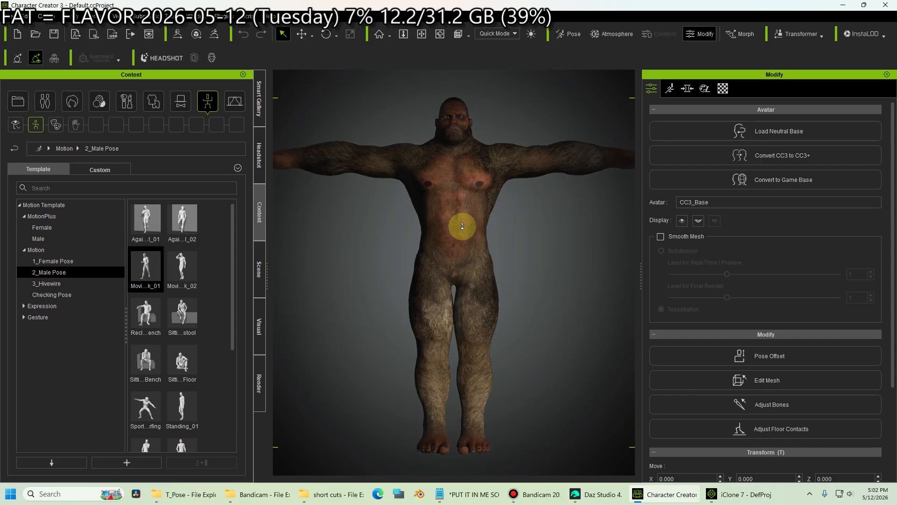
pyautogui.scroll(5, 460, 225)
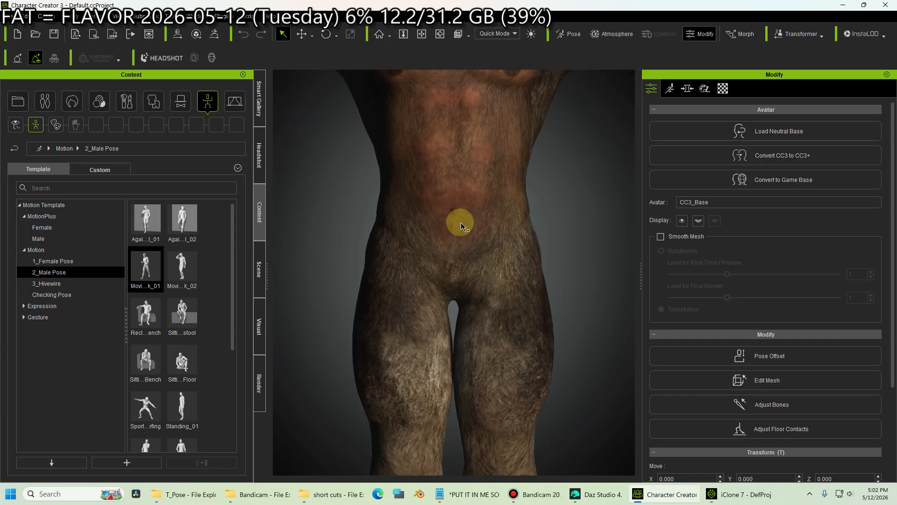
pyautogui.click(421, 35)
pyautogui.moveTo(450, 171)
pyautogui.mouseDown()
pyautogui.moveTo(465, 128)
pyautogui.moveTo(457, 220)
pyautogui.moveTo(459, 162)
pyautogui.mouseUp()
pyautogui.scroll(2, 461, 160)
pyautogui.click(441, 36)
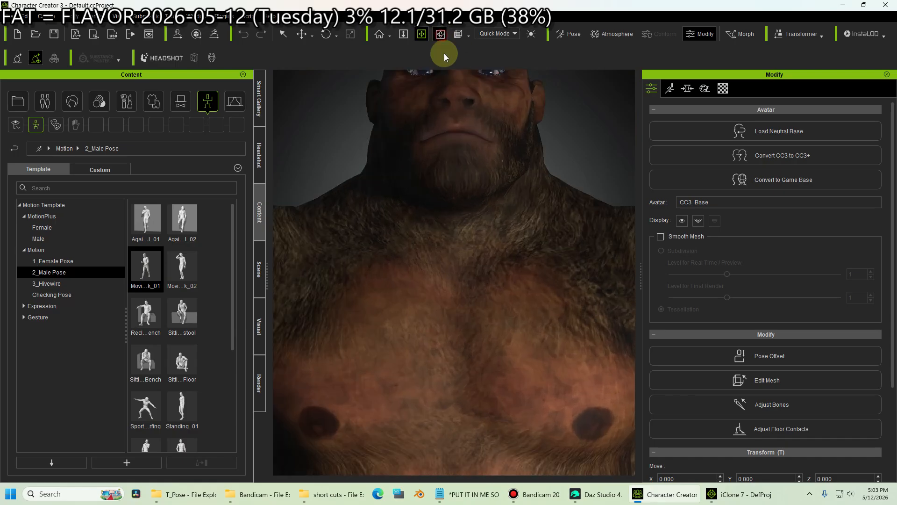
pyautogui.click(420, 35)
pyautogui.moveTo(461, 215); pyautogui.dragTo(482, 209)
pyautogui.scroll(3, 486, 206)
pyautogui.click(440, 34)
pyautogui.moveTo(390, 202); pyautogui.dragTo(562, 248)
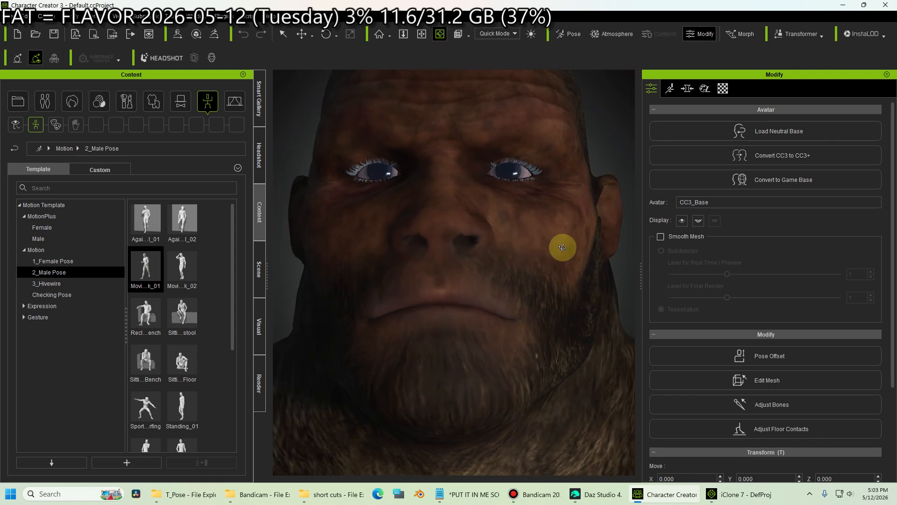
# Darken the Std_Eyelash material of CC_Base_Body by setting its Base Color brightness to -100 in Adjust Color.
pyautogui.click(724, 88)
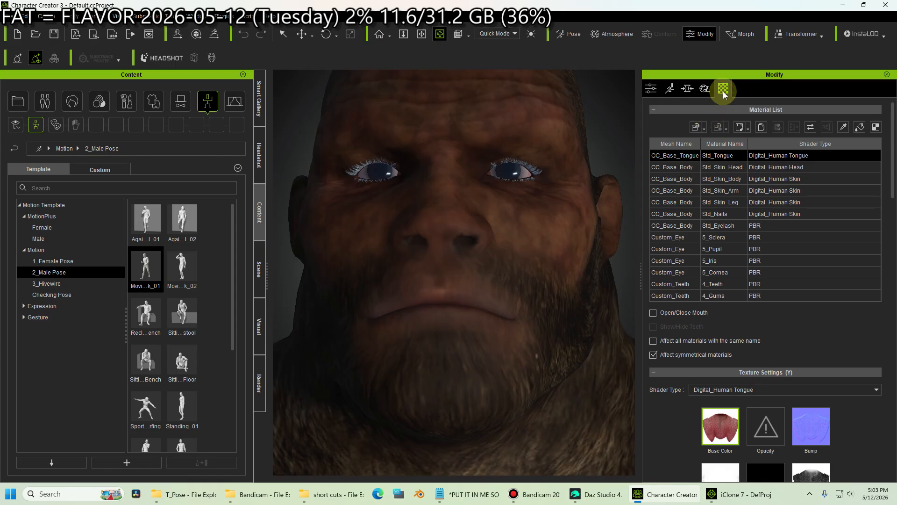
pyautogui.click(674, 225)
pyautogui.click(735, 228)
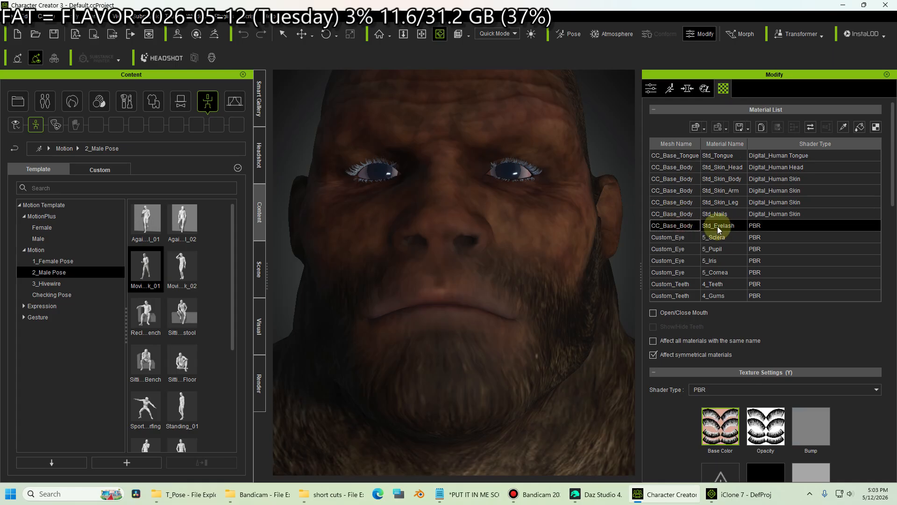
pyautogui.scroll(-3, 686, 402)
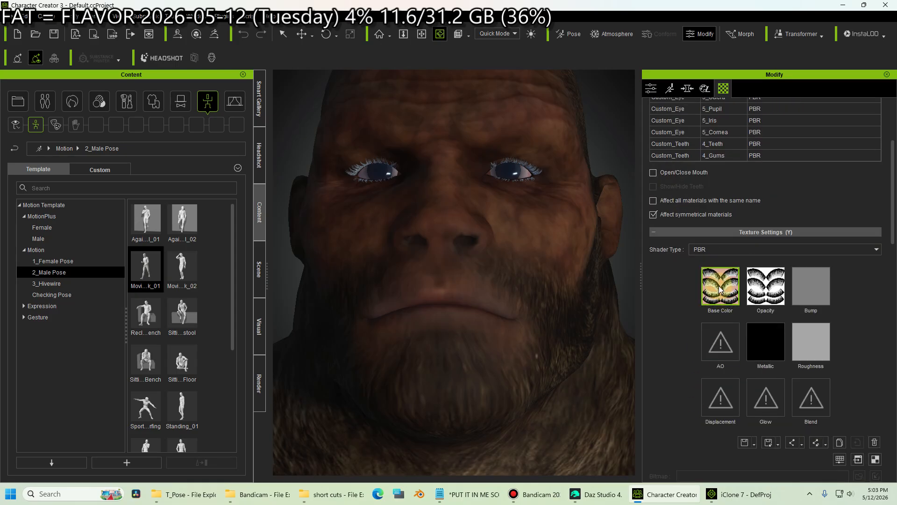
pyautogui.rightClick(720, 290)
pyautogui.click(748, 356)
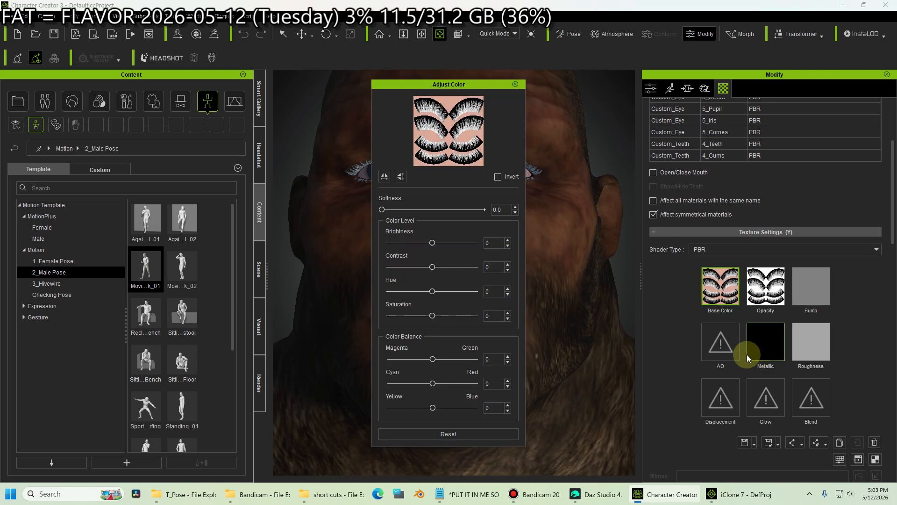
pyautogui.moveTo(445, 88); pyautogui.dragTo(701, 86)
pyautogui.moveTo(687, 74); pyautogui.dragTo(653, 71)
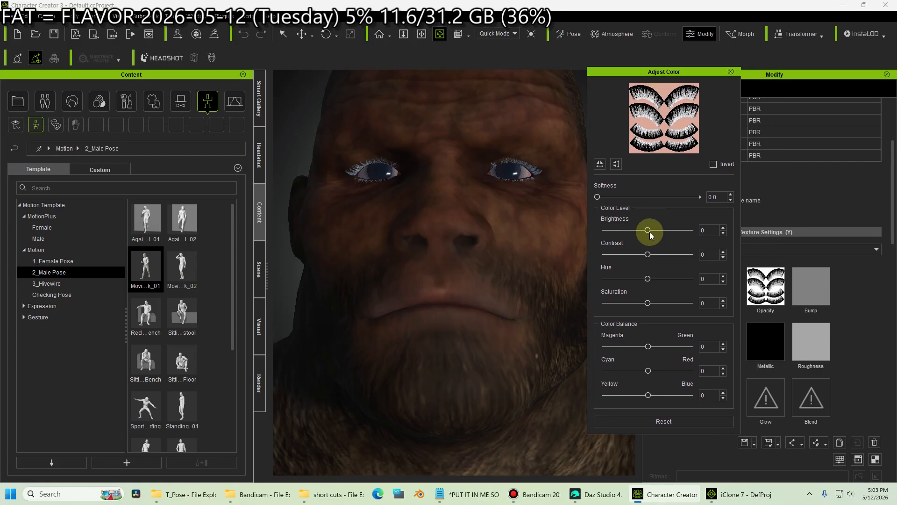
pyautogui.moveTo(646, 230); pyautogui.dragTo(550, 222)
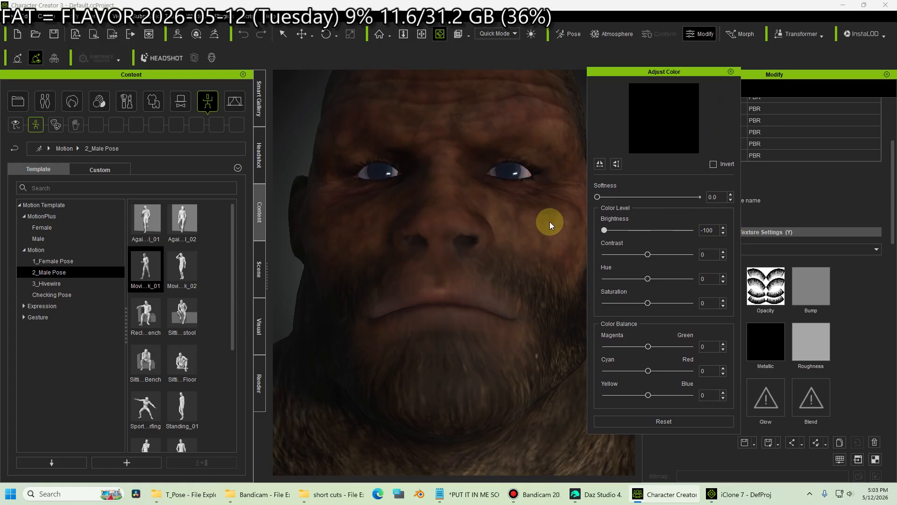
pyautogui.click(730, 71)
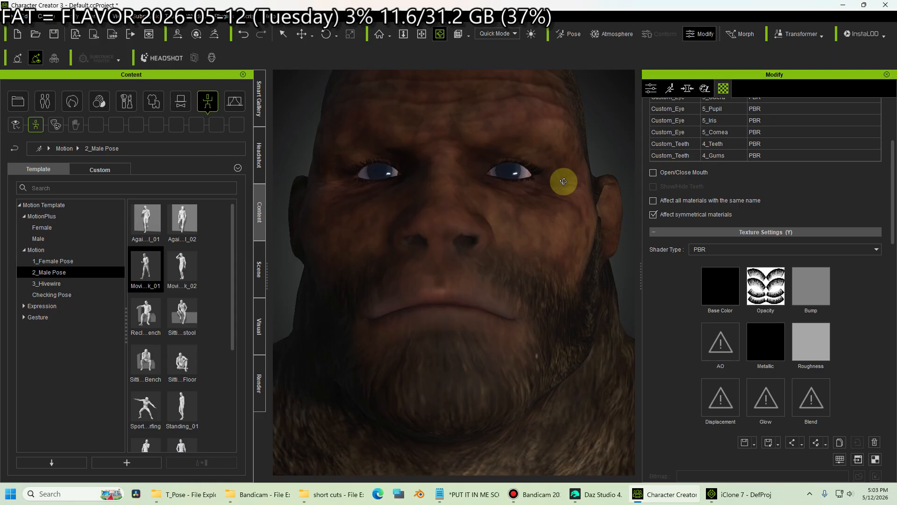
# Check the Sasquatch's head from farther away, send the character to iClone 7 and switch to iClone.
pyautogui.scroll(-10, 463, 298)
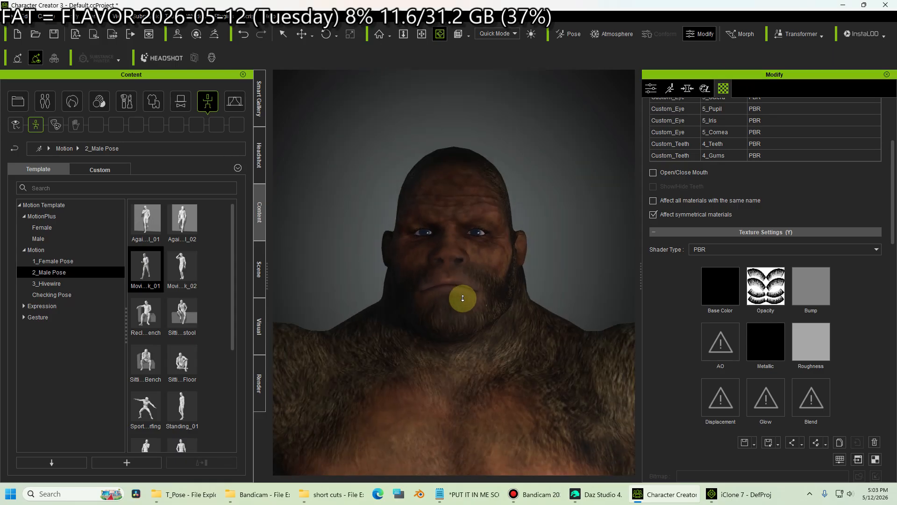
pyautogui.scroll(1, 462, 298)
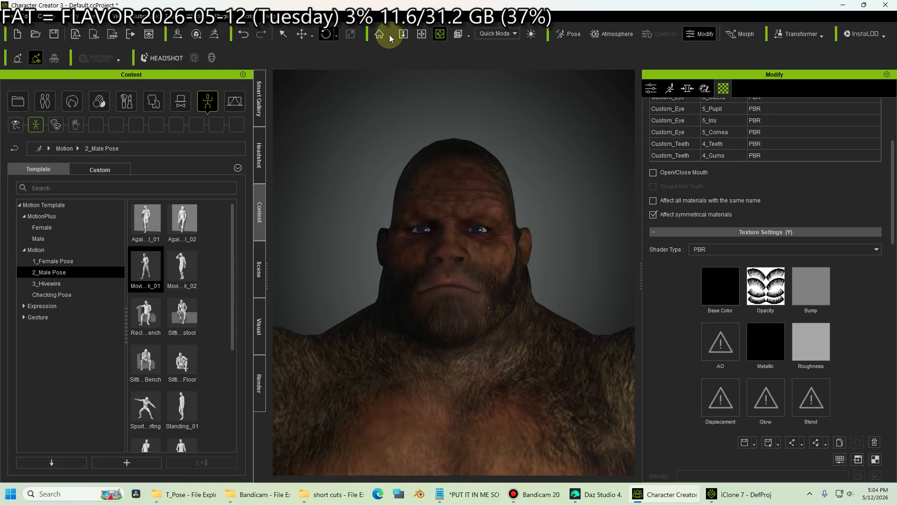
pyautogui.click(95, 37)
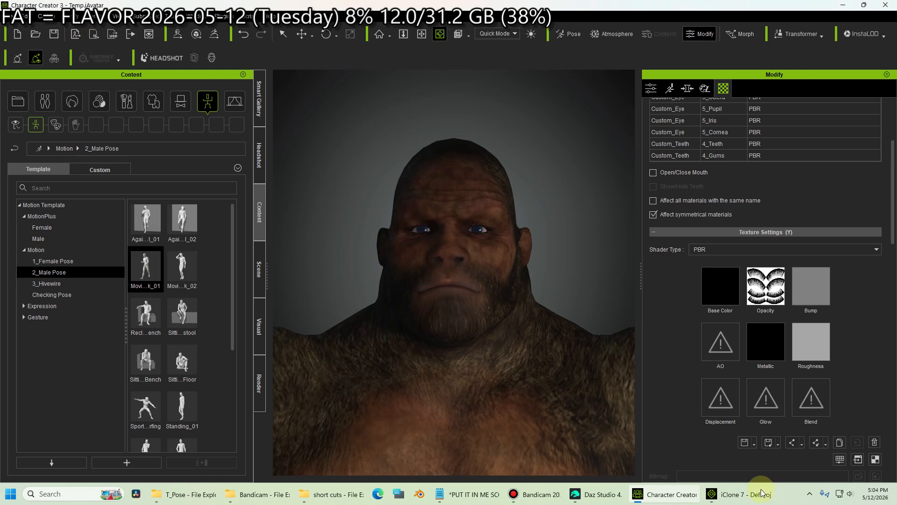
pyautogui.click(736, 497)
# Frame the transferred Sasquatch's head and shoulders in the iClone viewport for inspection.
pyautogui.scroll(6, 454, 157)
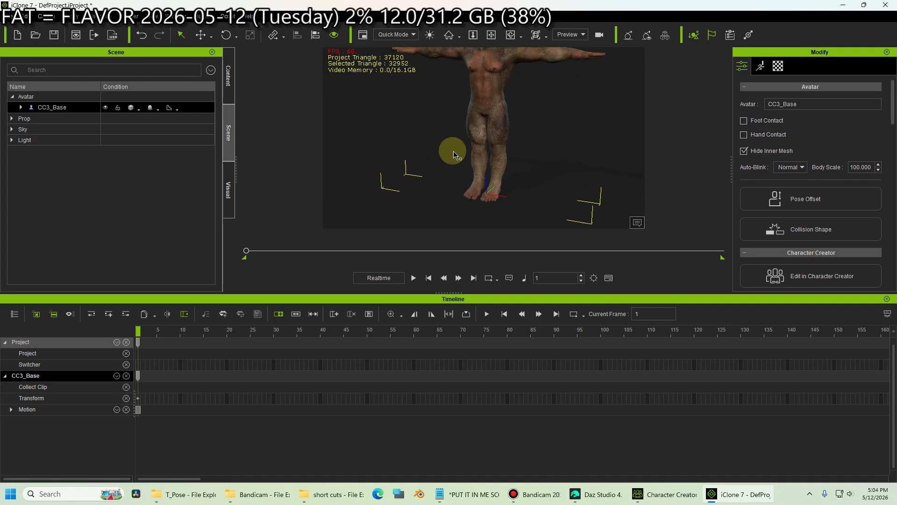
pyautogui.click(494, 36)
pyautogui.moveTo(494, 232); pyautogui.dragTo(494, 169)
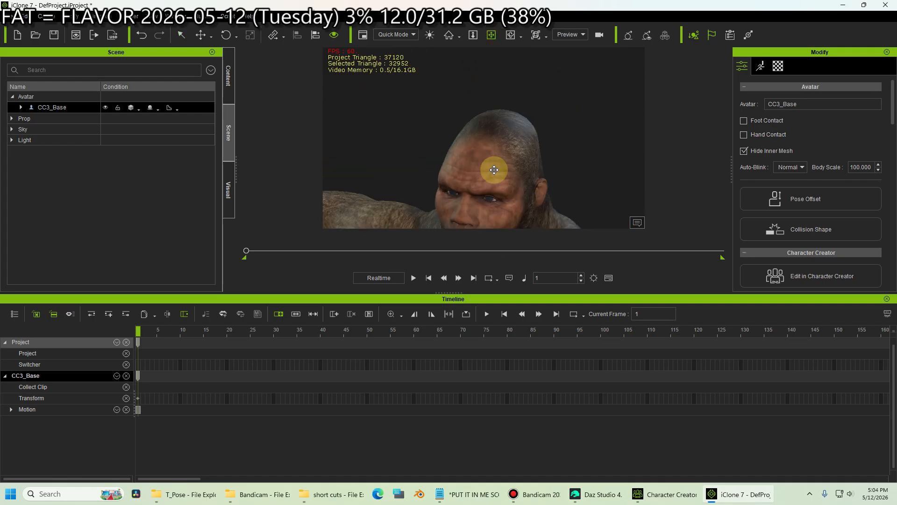
pyautogui.scroll(-3, 494, 170)
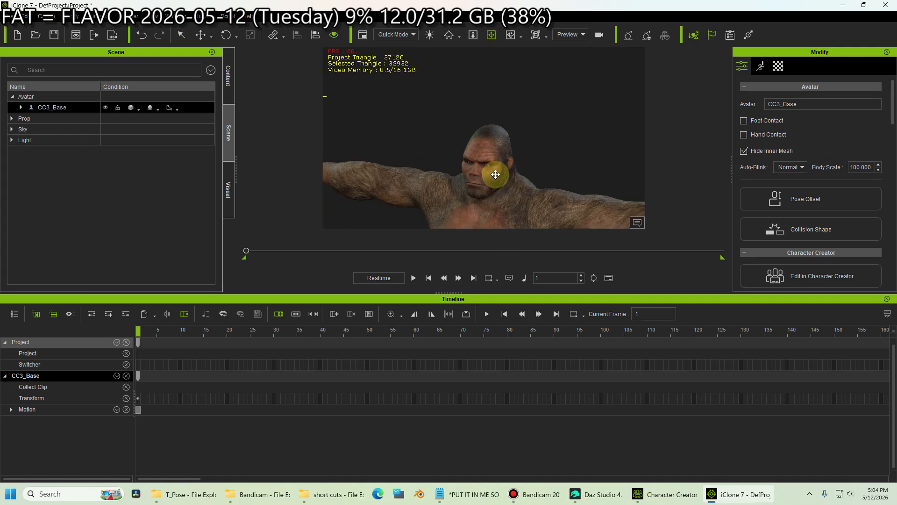
# Preview the 01_Ignore talk motion on the Sasquatch in Motion Puppet, view its upper body, then stop the preview and close Motion Puppet.
pyautogui.click(760, 66)
pyautogui.click(833, 117)
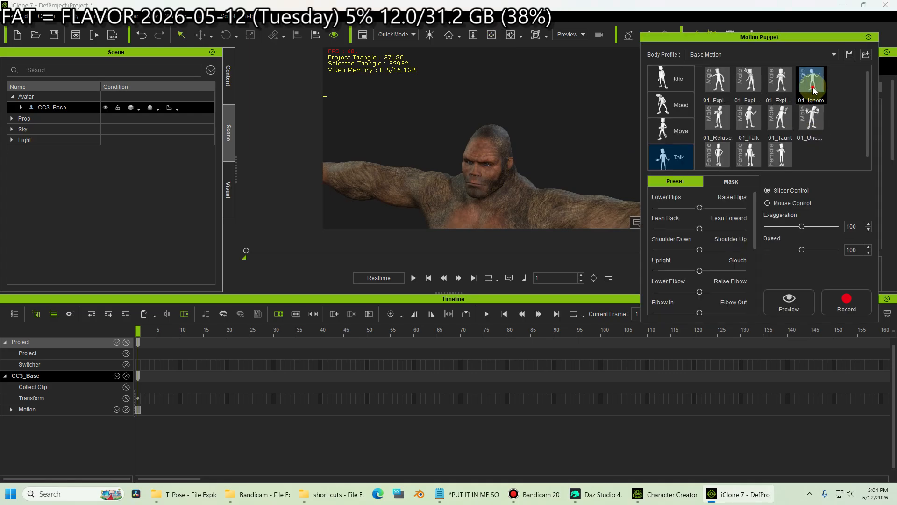
pyautogui.click(789, 300)
pyautogui.press('space')
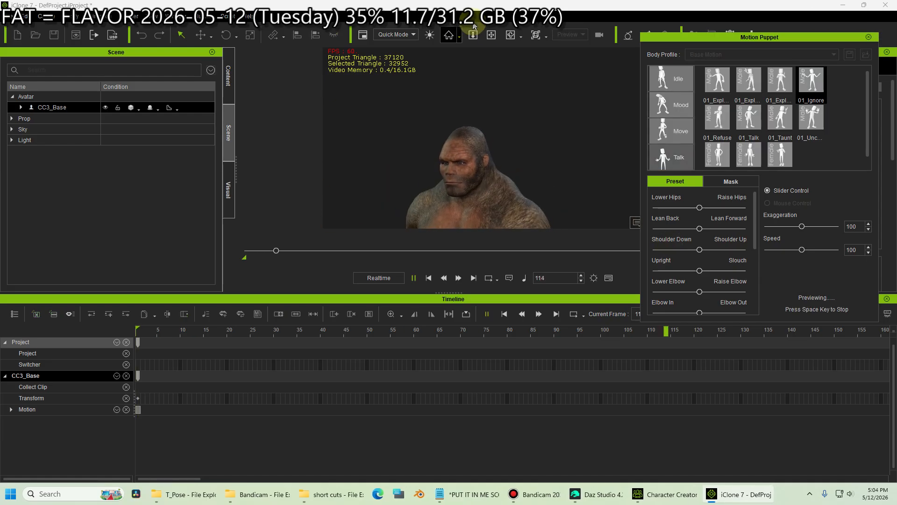
pyautogui.click(491, 35)
pyautogui.moveTo(457, 136); pyautogui.dragTo(521, 100)
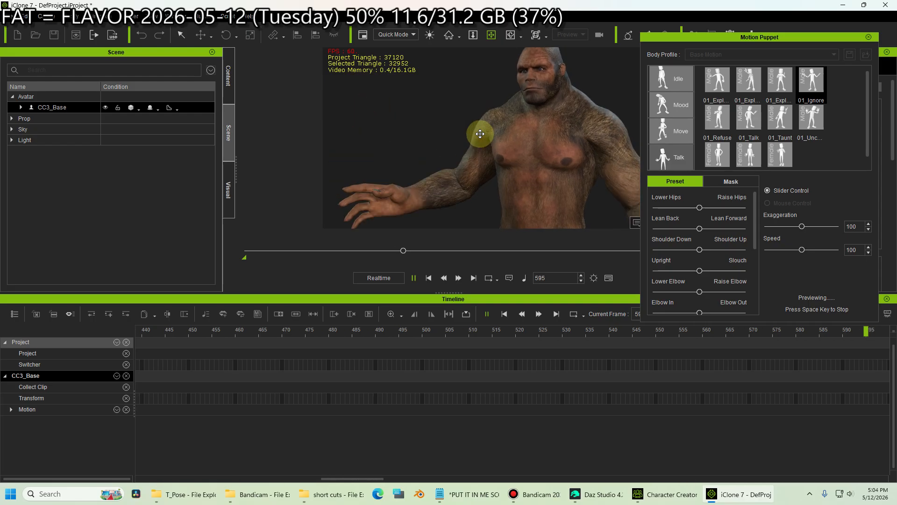
pyautogui.click(414, 277)
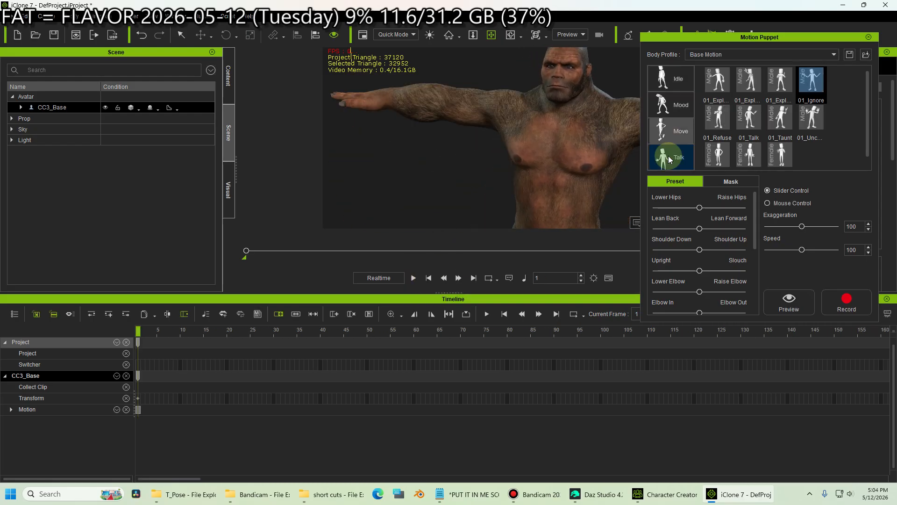
pyautogui.click(868, 39)
# Create a facial script for the Sasquatch from the audio file Thin N' Crispy (Vocals) (1) in the Downloads folder.
pyautogui.scroll(-2, 800, 222)
pyautogui.scroll(1, 801, 222)
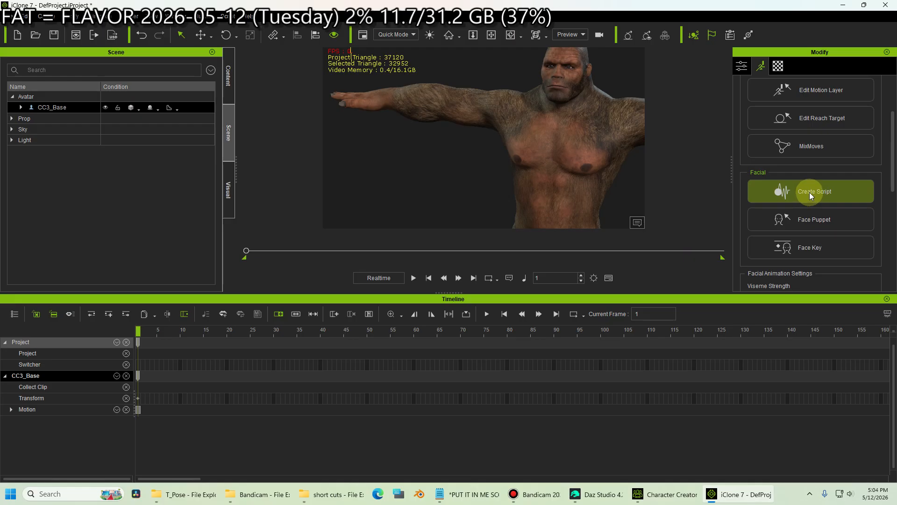
pyautogui.click(810, 192)
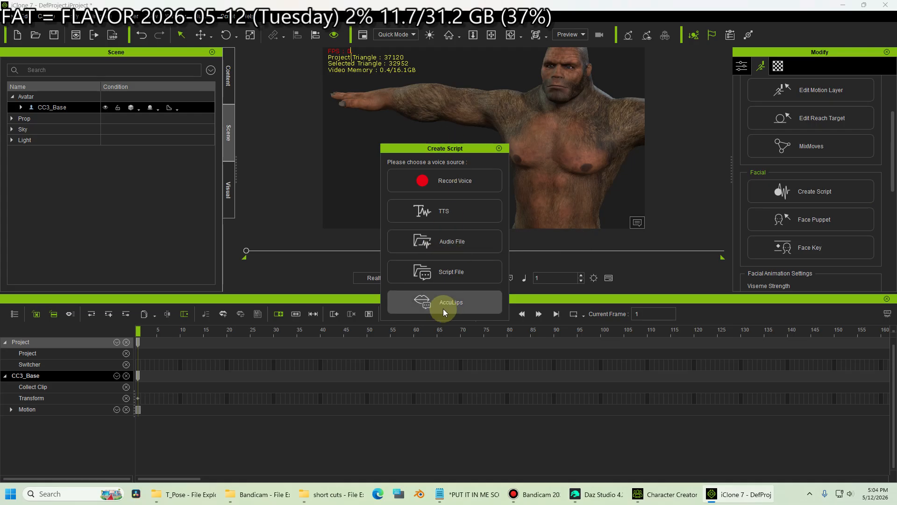
pyautogui.click(452, 241)
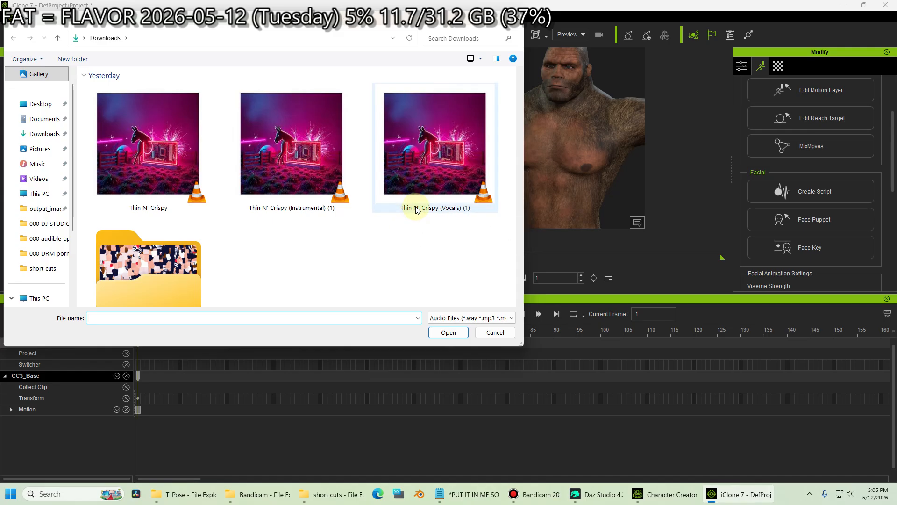
pyautogui.click(431, 162)
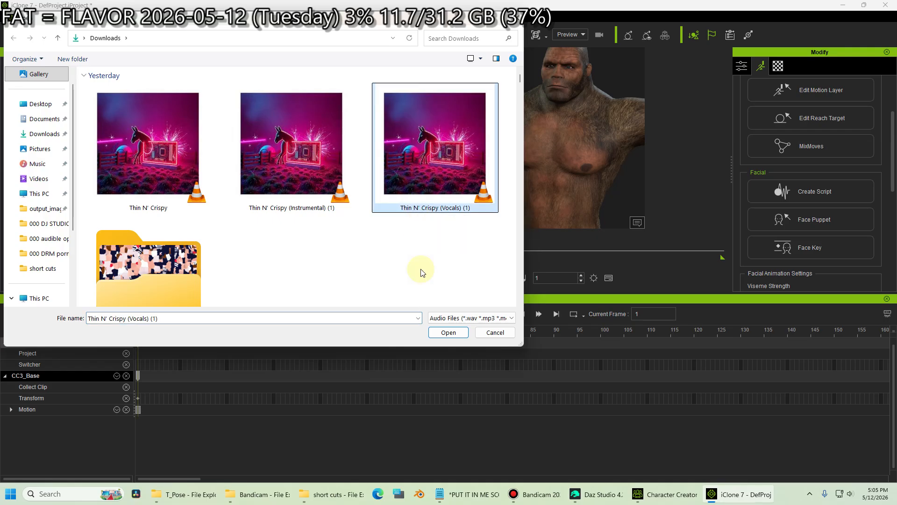
pyautogui.click(450, 333)
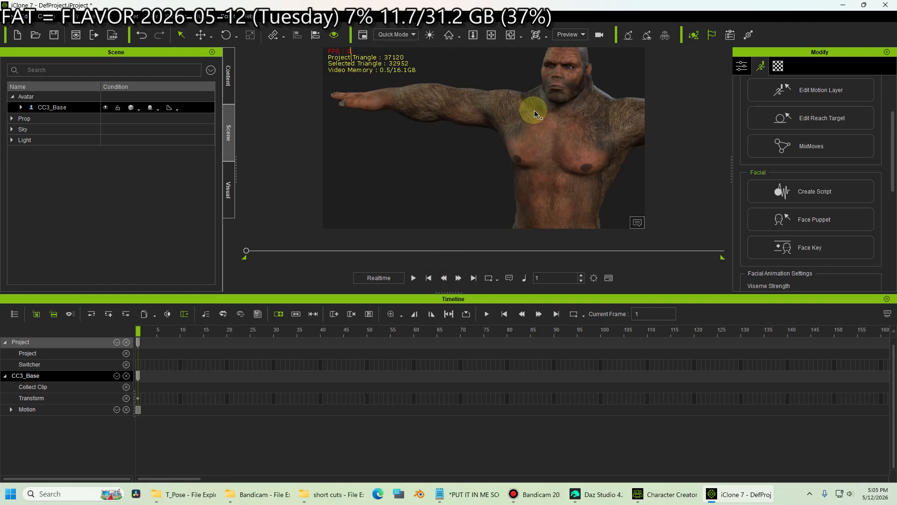
# Frame the Sasquatch's face and set the character to look at the preview camera.
pyautogui.click(490, 35)
pyautogui.moveTo(514, 124); pyautogui.dragTo(494, 137)
pyautogui.scroll(5, 493, 117)
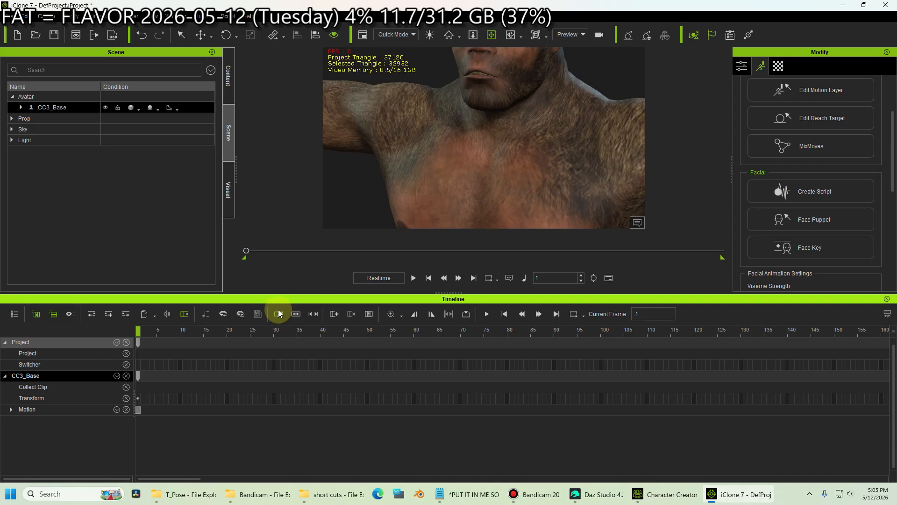
pyautogui.click(278, 313)
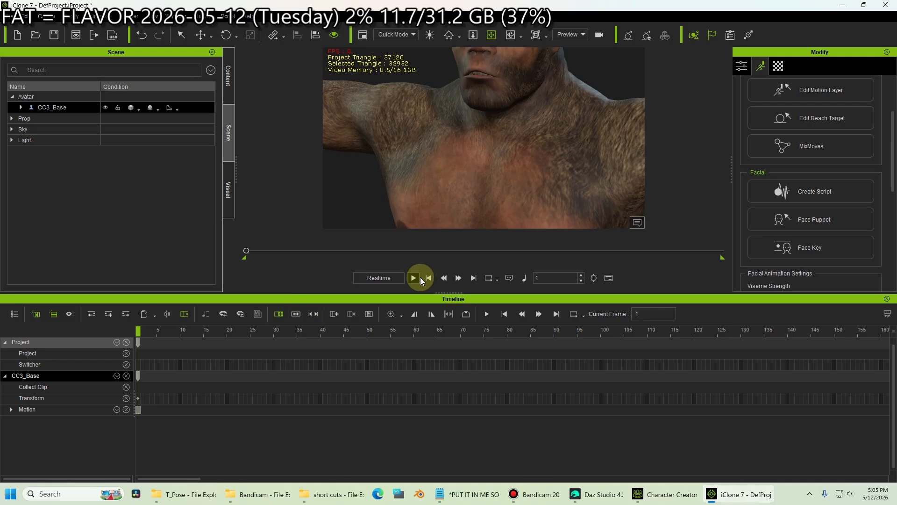
pyautogui.moveTo(477, 82); pyautogui.dragTo(474, 124)
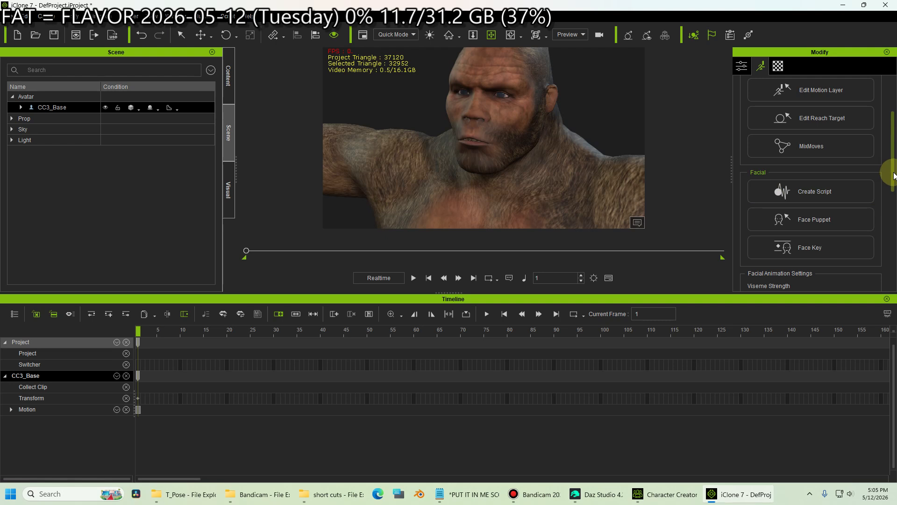
pyautogui.moveTo(893, 172); pyautogui.dragTo(893, 128)
pyautogui.click(746, 66)
pyautogui.scroll(-8, 841, 237)
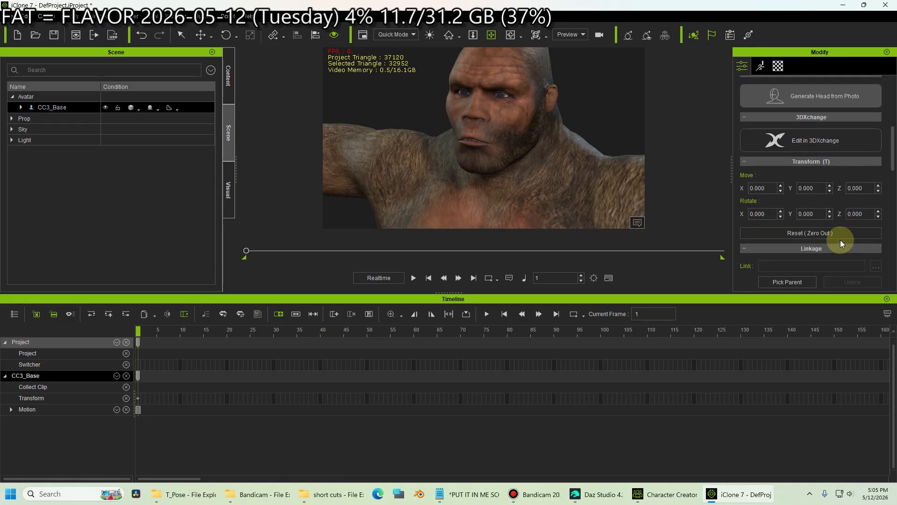
pyautogui.scroll(-3, 840, 240)
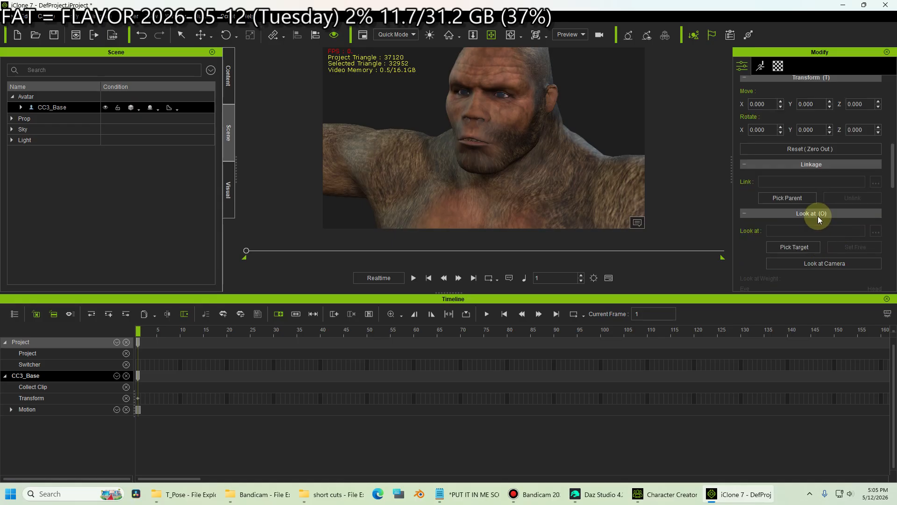
pyautogui.click(826, 265)
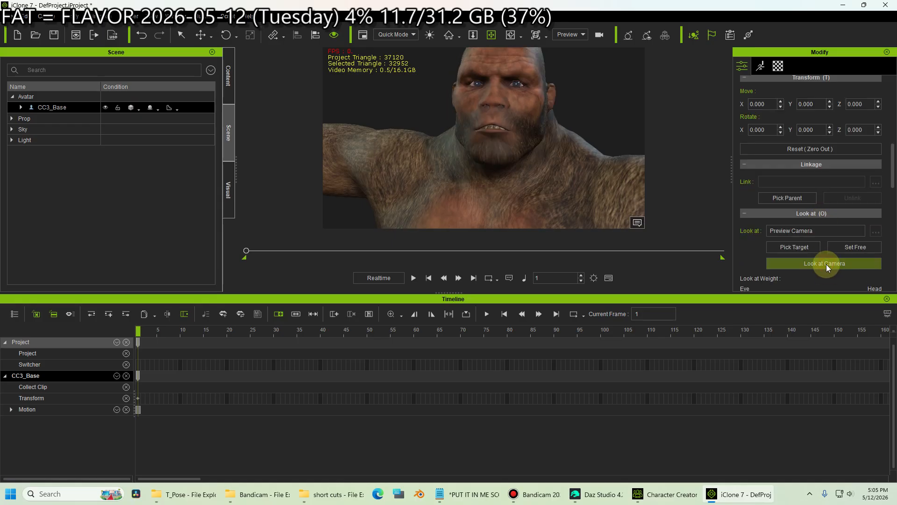
# Play the lip-synced vocals through and watch the Sasquatch's face from the front.
pyautogui.click(414, 278)
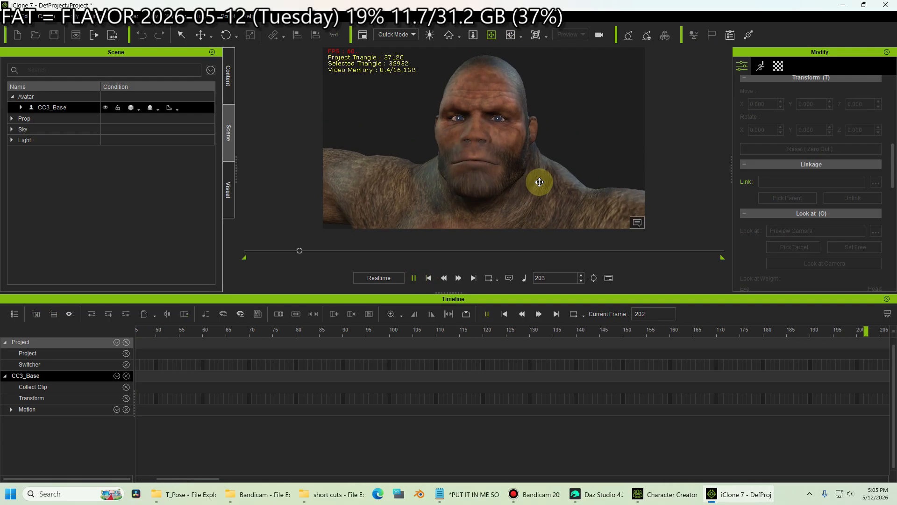
pyautogui.click(511, 35)
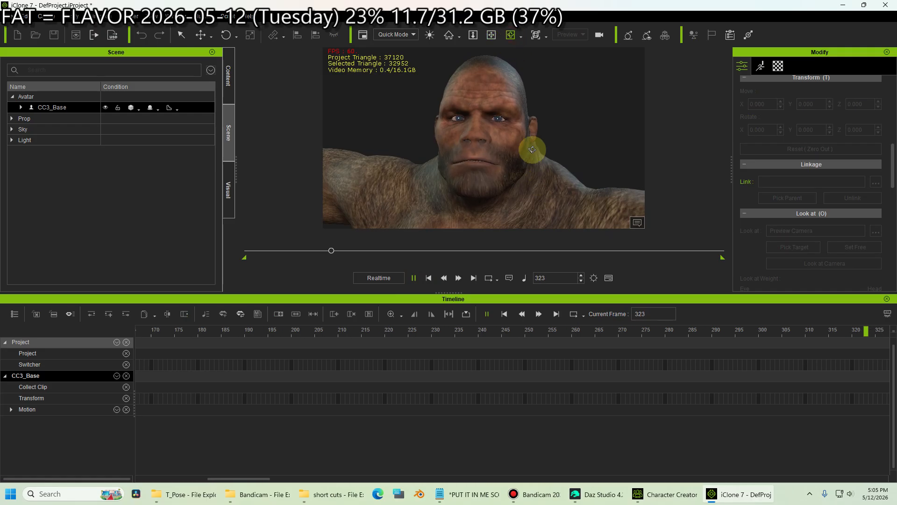
pyautogui.moveTo(517, 173); pyautogui.dragTo(615, 176)
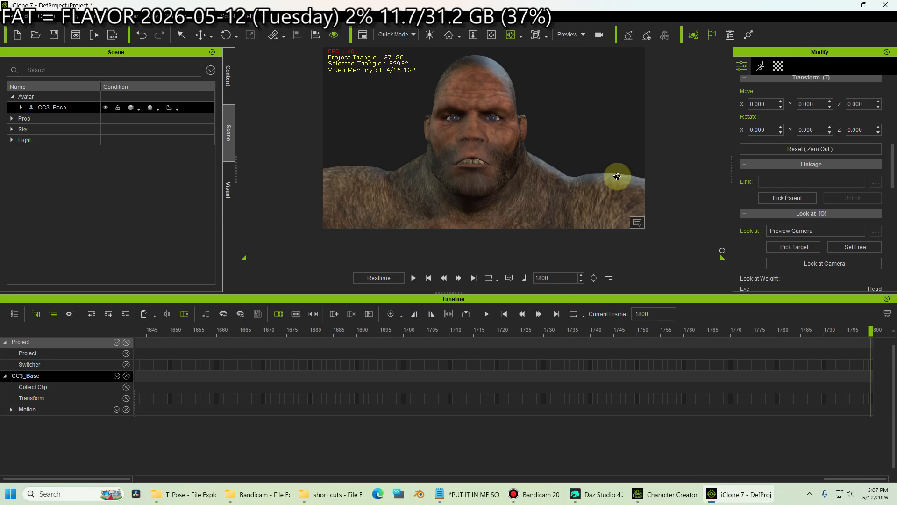
# Display CC3_Base as a wireframe and replay the lip-sync animation from the first frame.
pyautogui.click(137, 109)
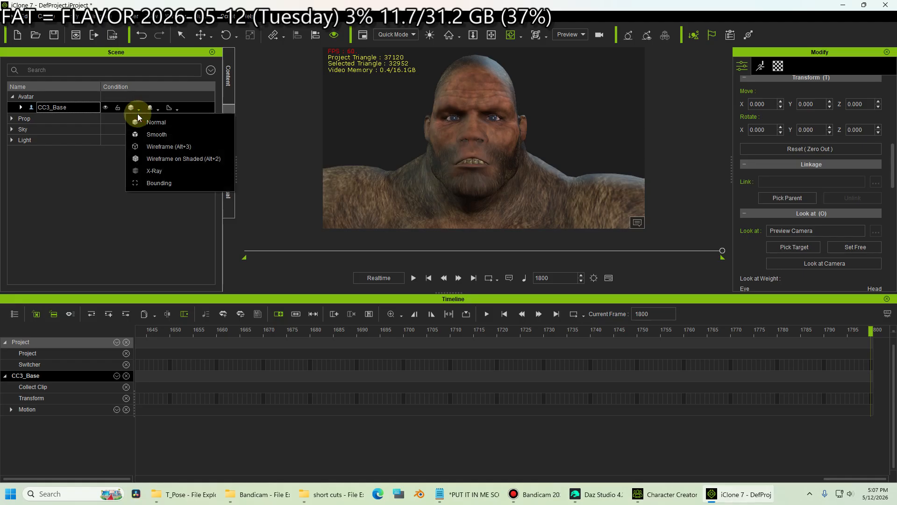
pyautogui.click(147, 147)
pyautogui.click(429, 279)
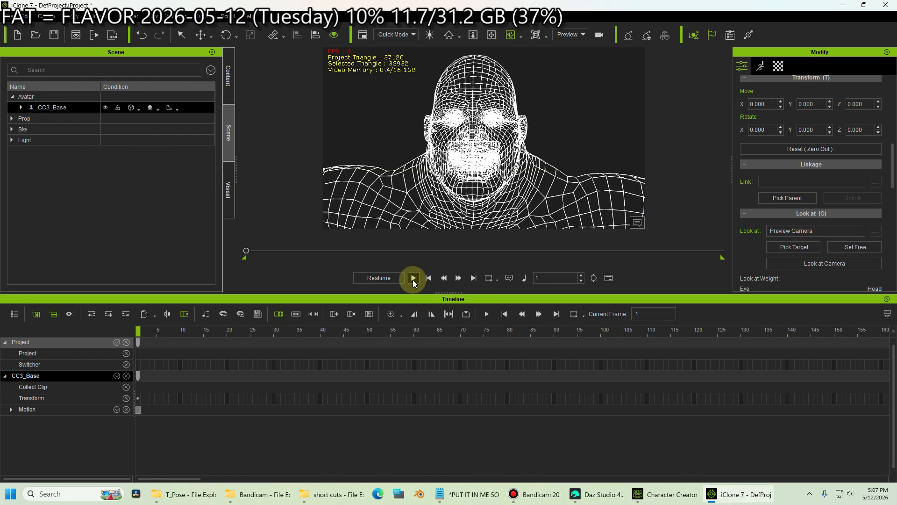
pyautogui.click(414, 279)
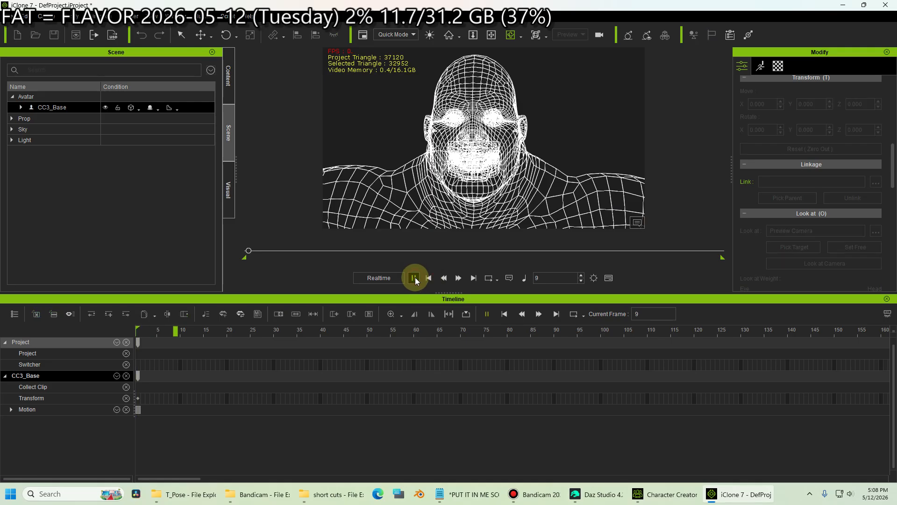